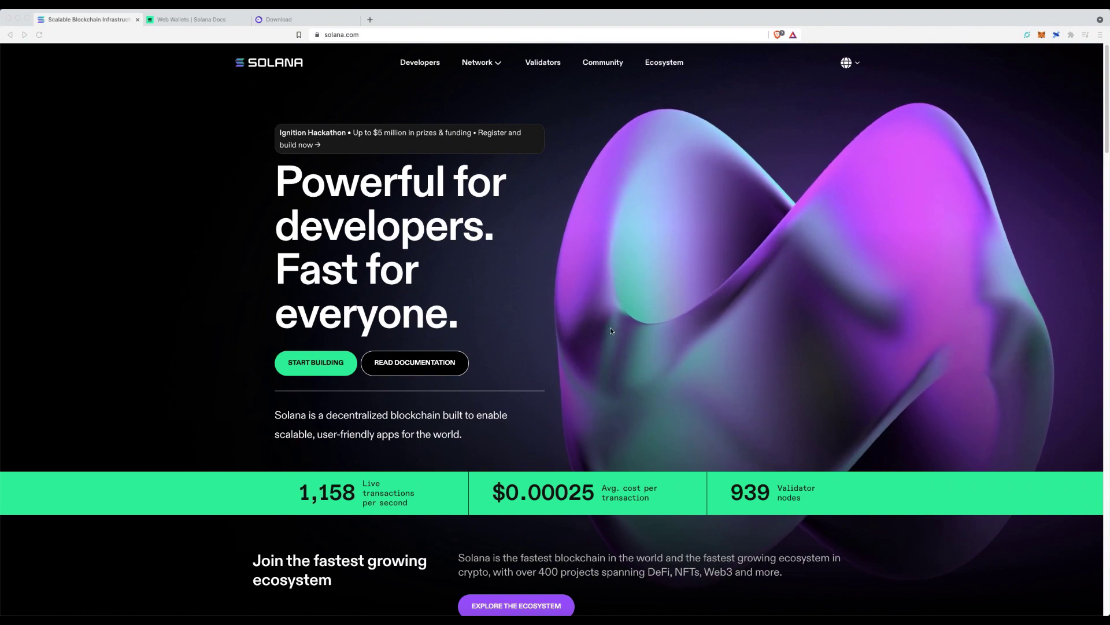
- View the phantom.app/download page, then return to the solana.com homepage tab
left_click(307, 19)
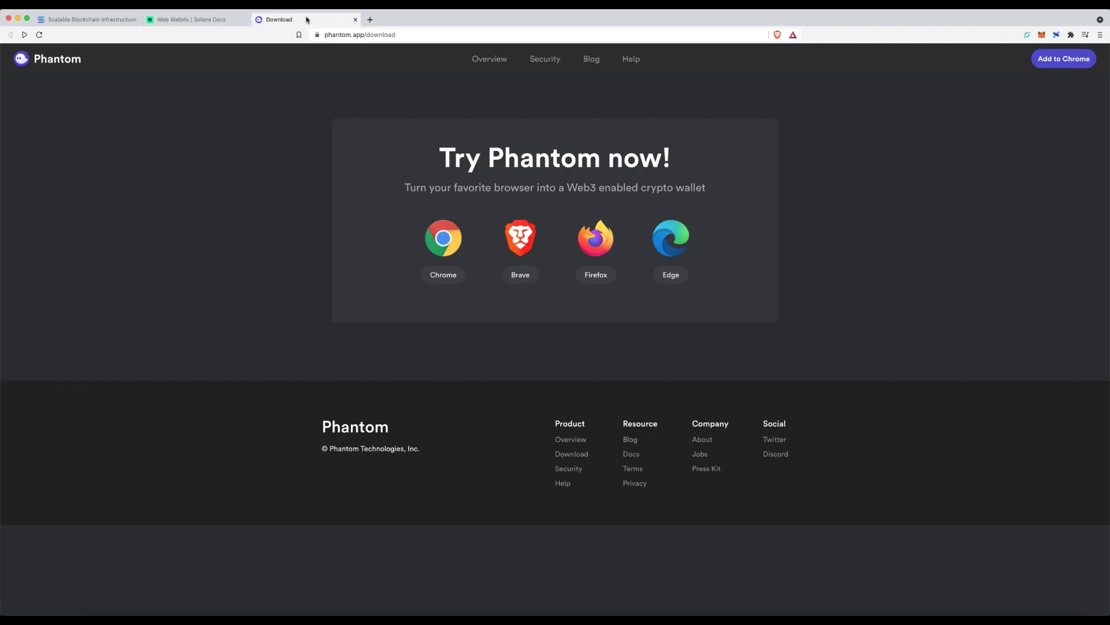
left_click(114, 22)
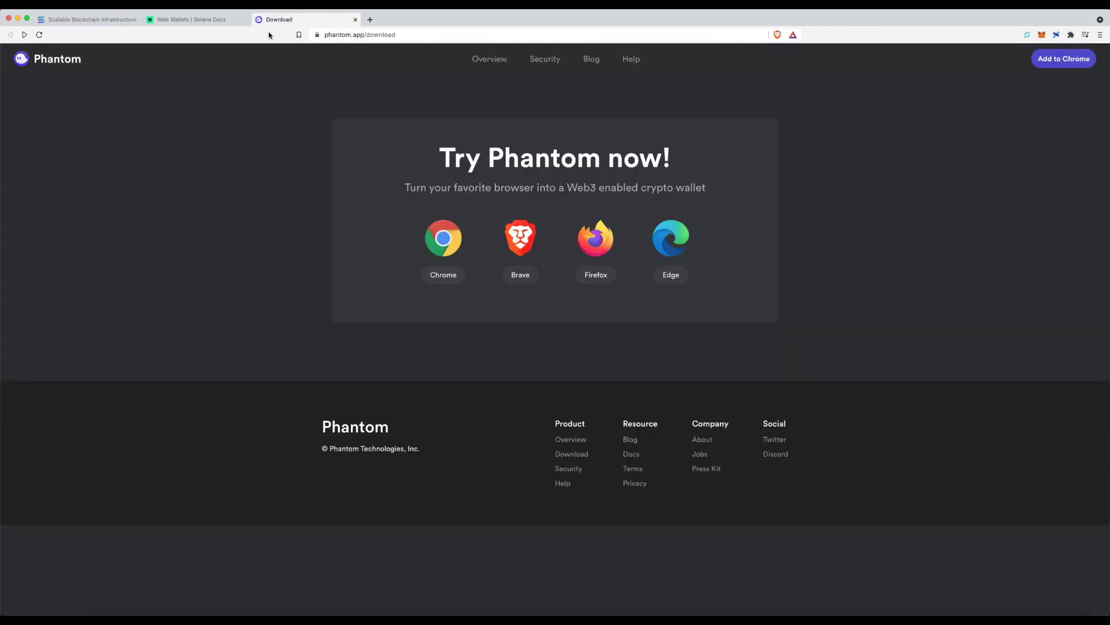
left_click(276, 19)
- Install the Phantom extension into Brave from its Chrome Web Store listing
left_click(74, 64)
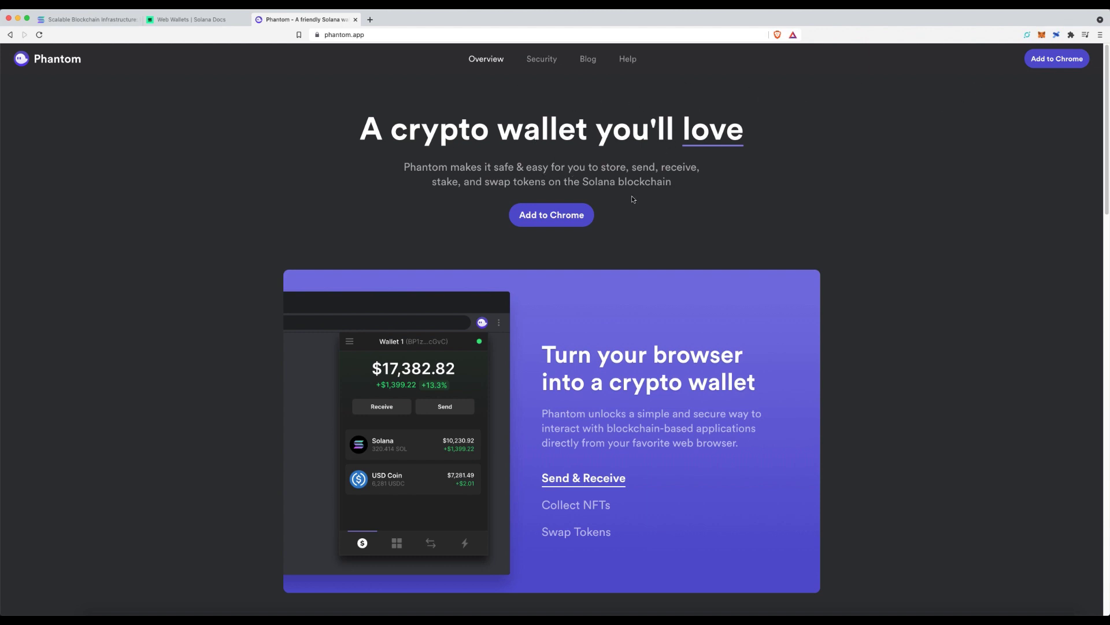
left_click(572, 222)
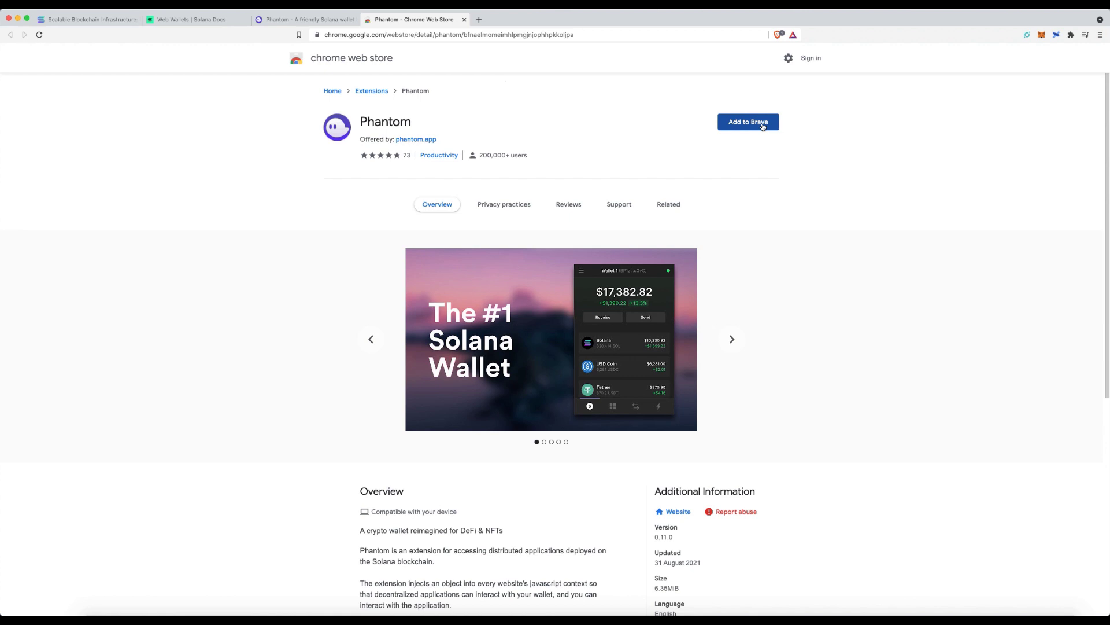
left_click(762, 123)
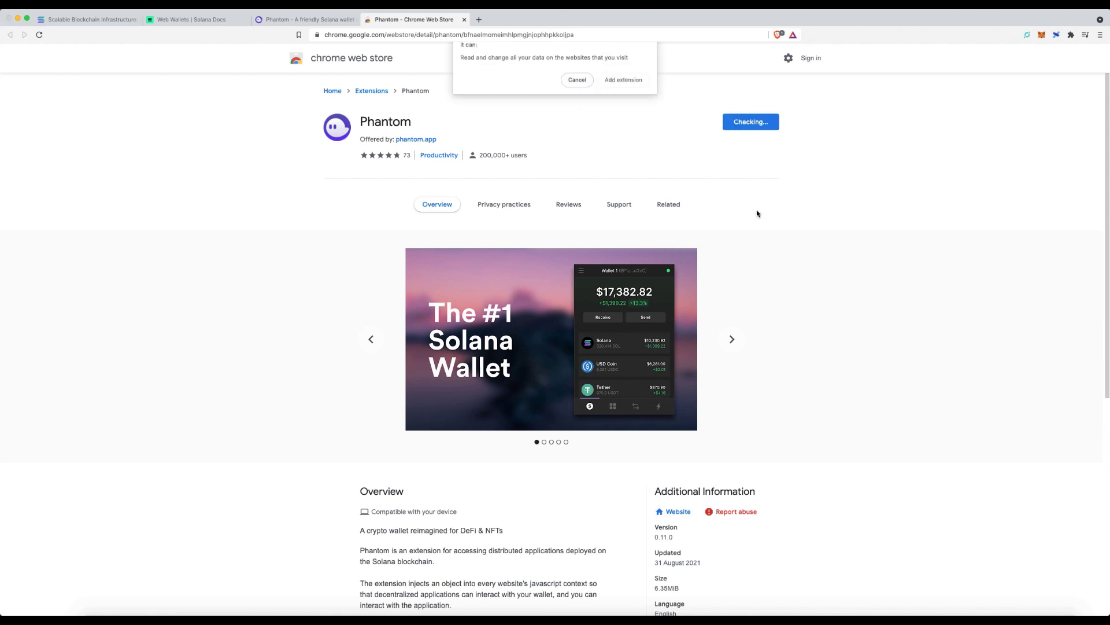
left_click(620, 128)
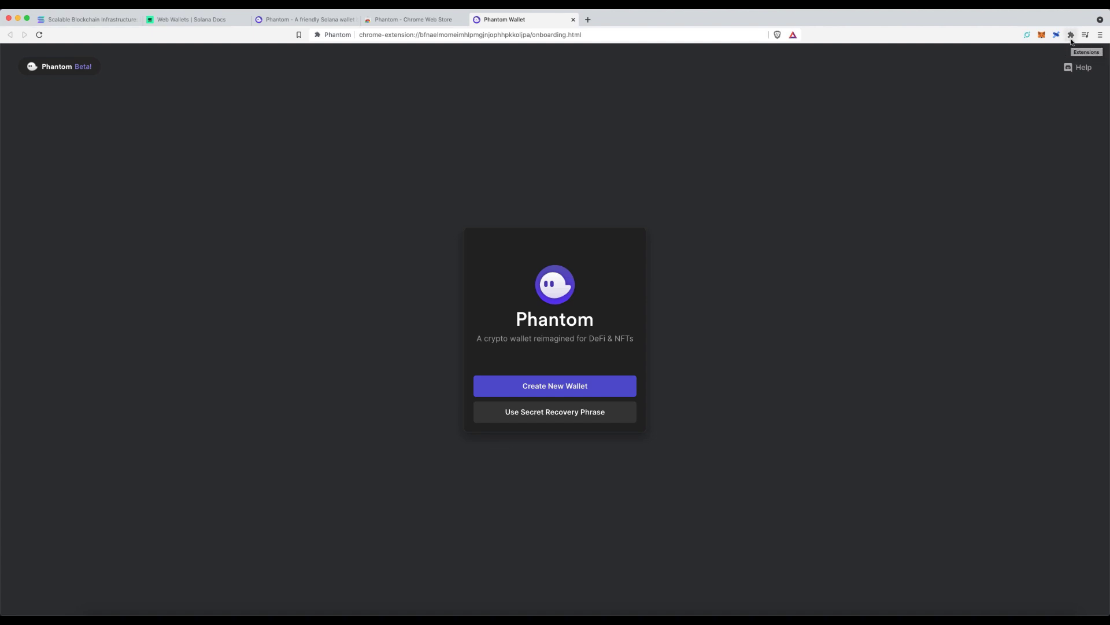
- Pin Phantom to the toolbar, close the duplicate Phantom Wallet tab, and choose Create New Wallet
left_click(1071, 35)
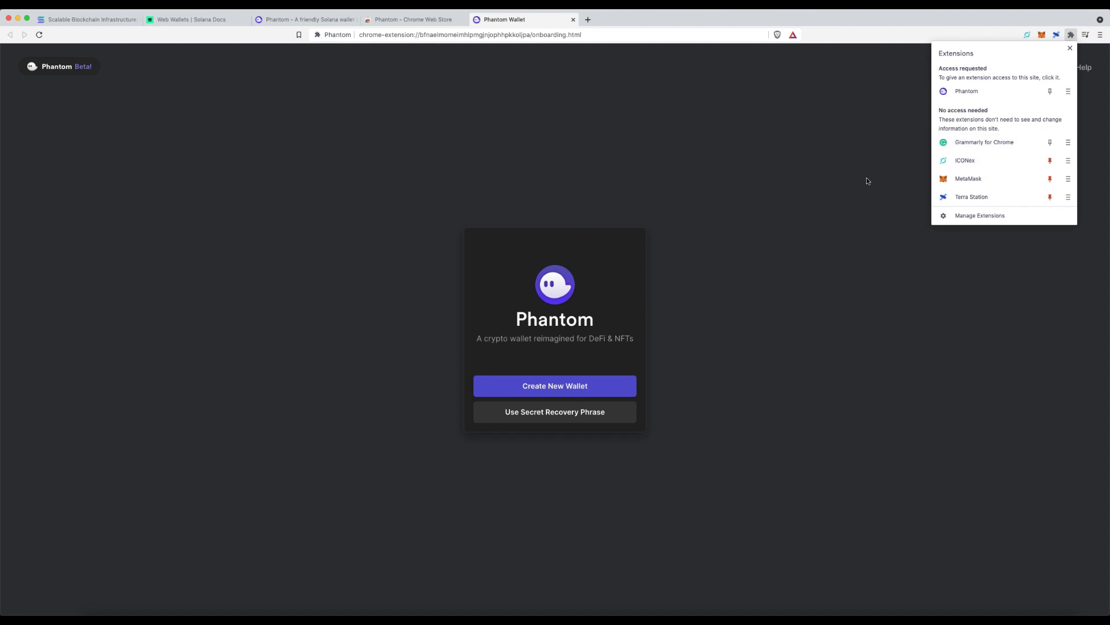
left_click(1048, 94)
left_click(841, 227)
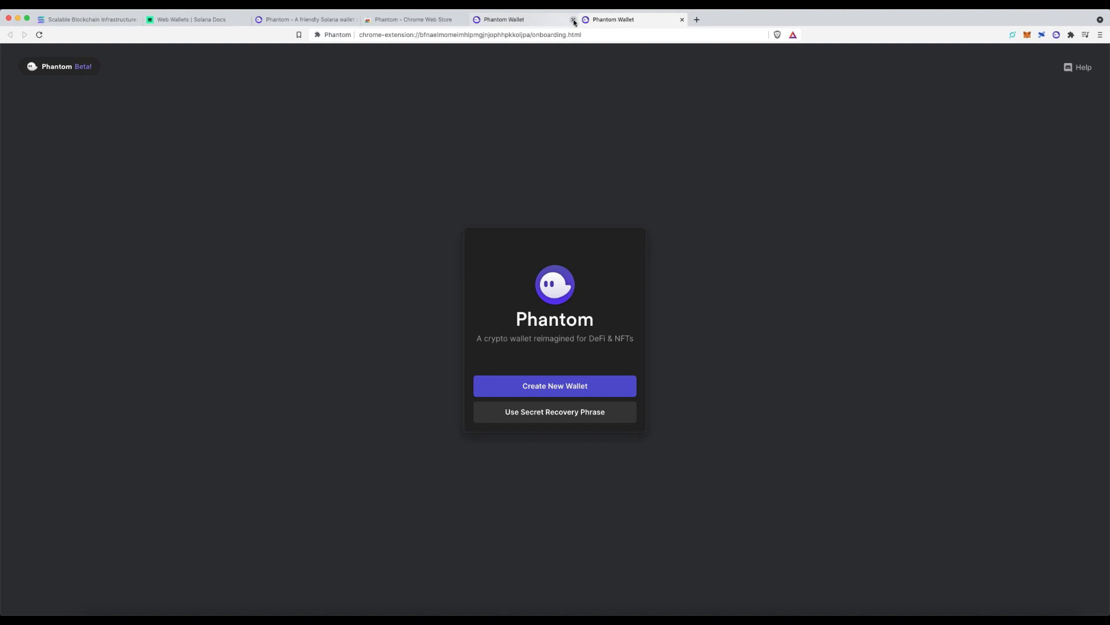
left_click(573, 20)
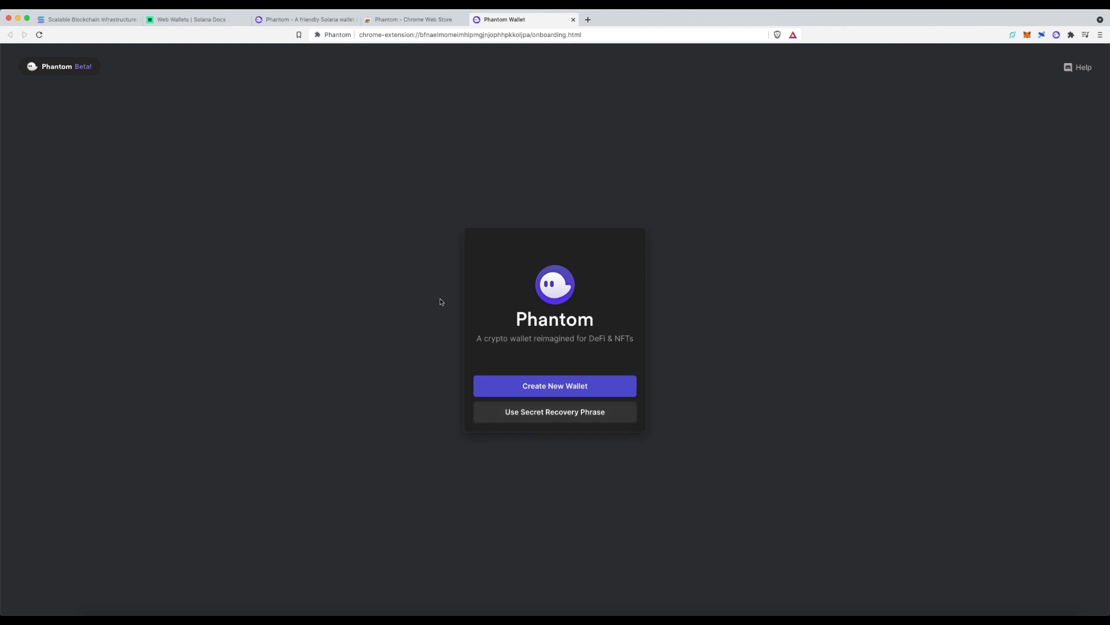
left_click(544, 388)
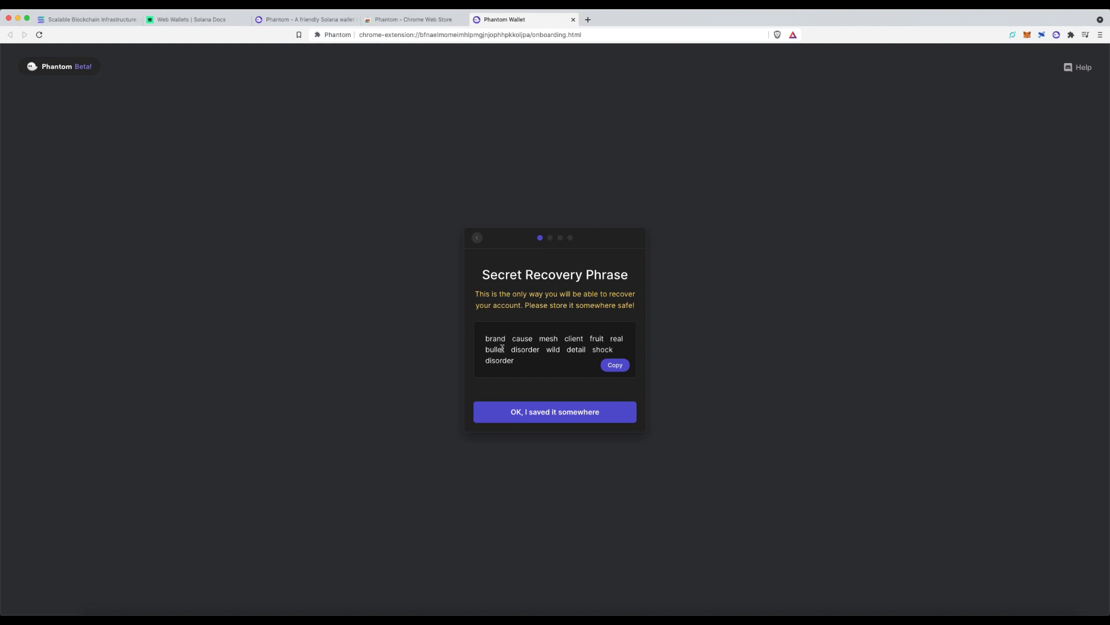
- Copy the secret recovery phrase to the clipboard and confirm it has been saved
left_click(613, 371)
left_click(615, 365)
left_click(576, 416)
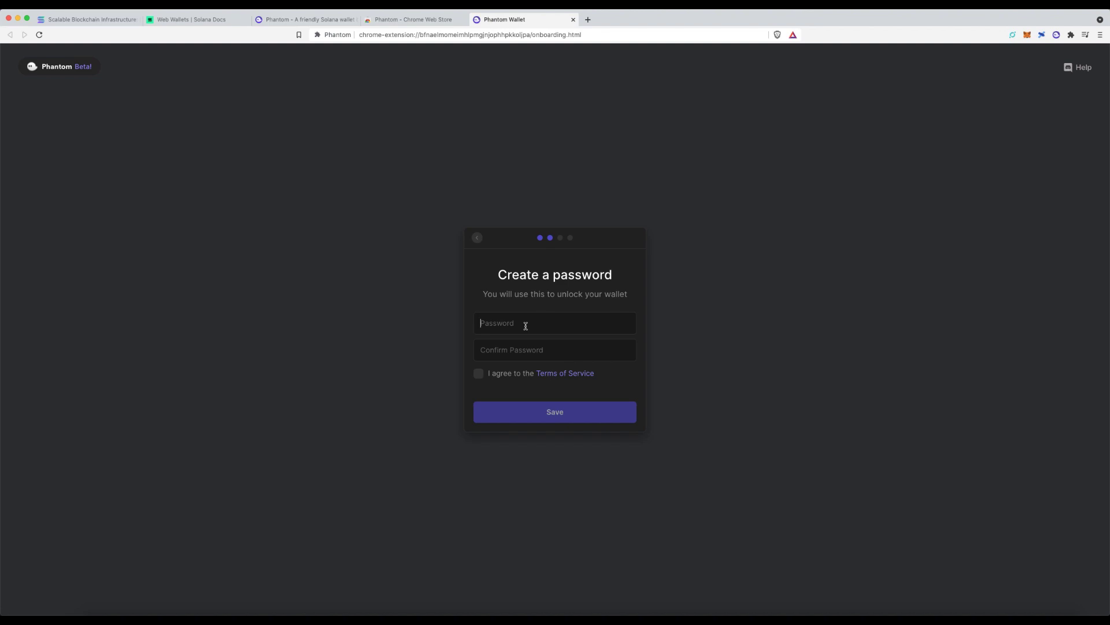
- Enter and confirm a wallet password, accept the Terms of Service, and complete setup
type("••••••••••••••••••••••••••")
left_click(480, 374)
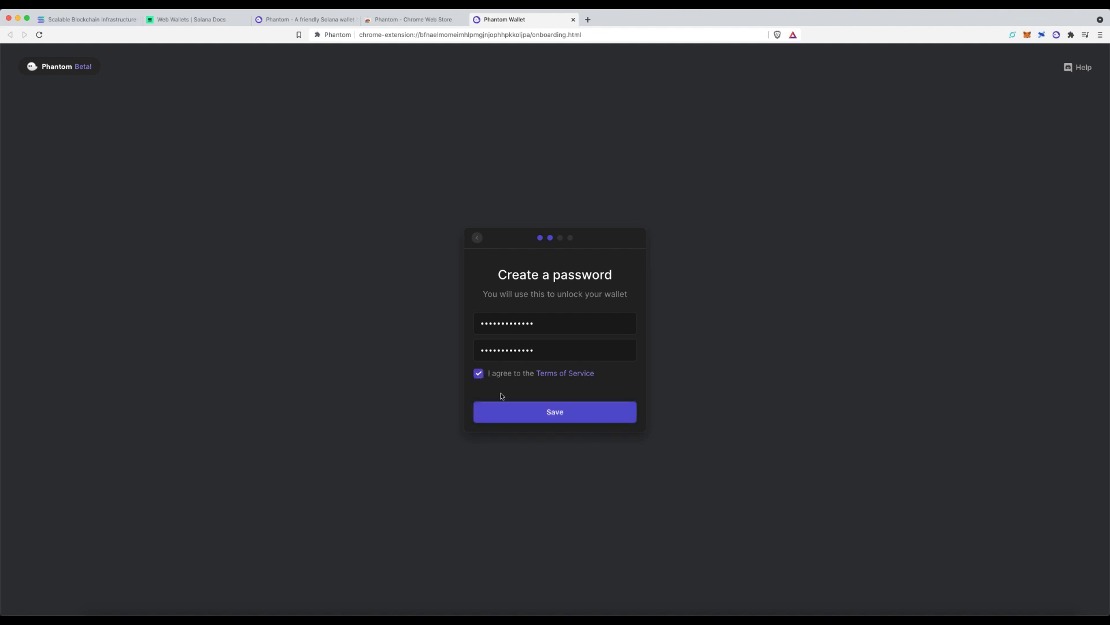
left_click(567, 421)
left_click(569, 420)
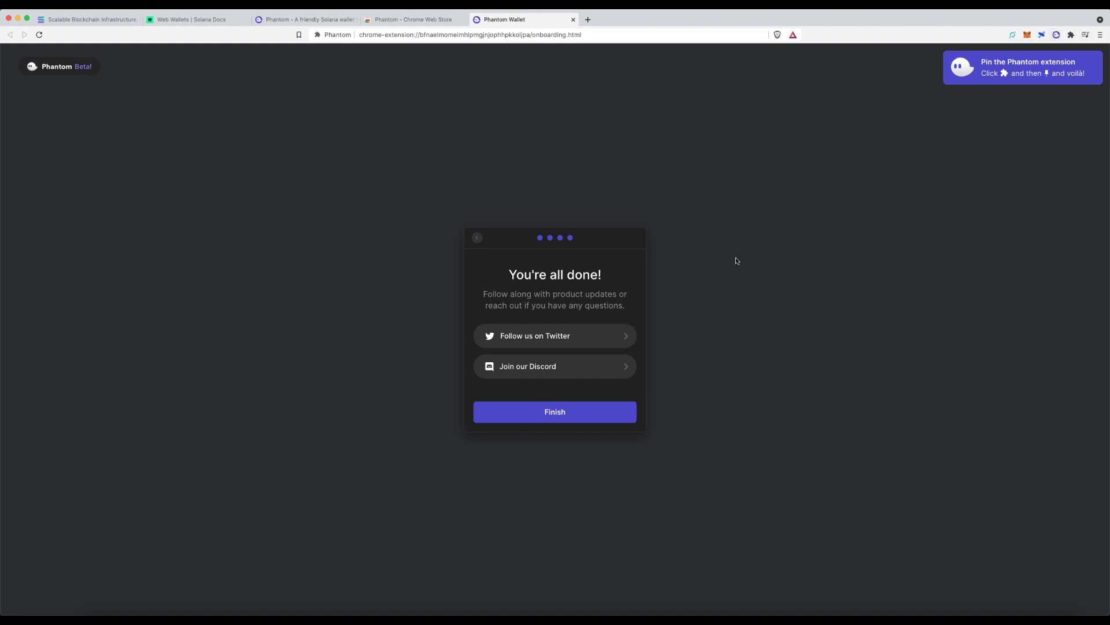
left_click(570, 424)
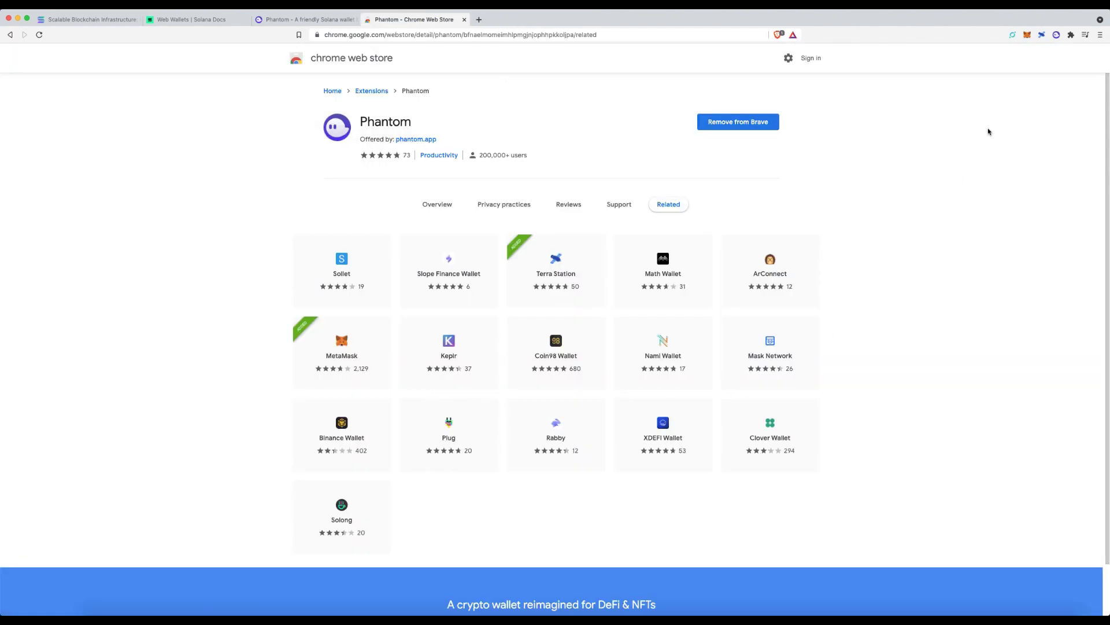
- Open the pinned Phantom popup and copy Wallet 1's address
left_click(1057, 35)
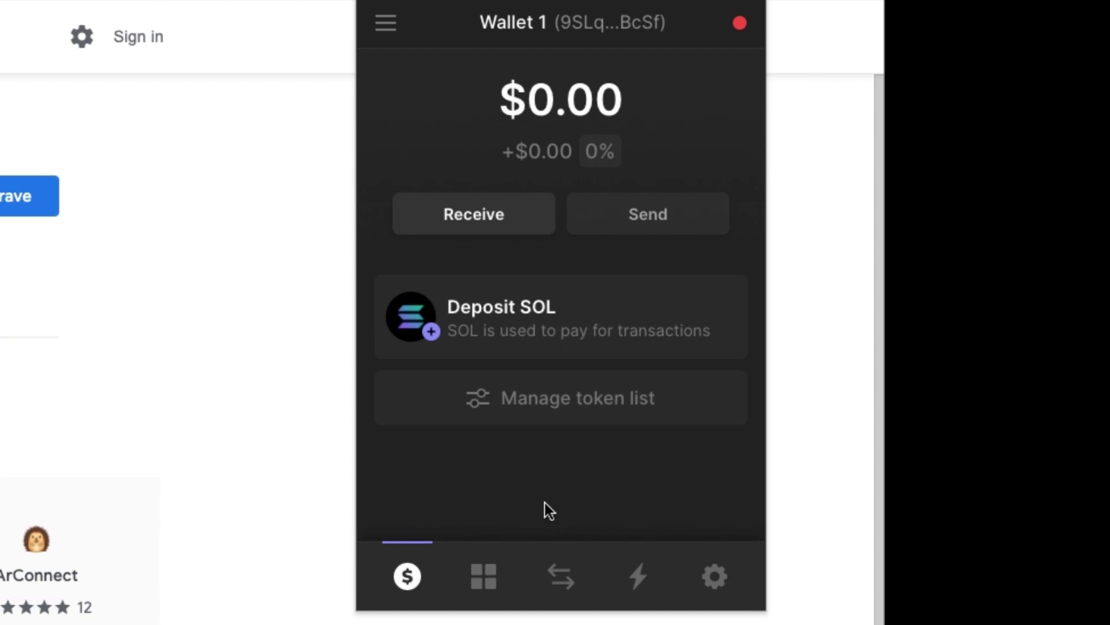
left_click(604, 26)
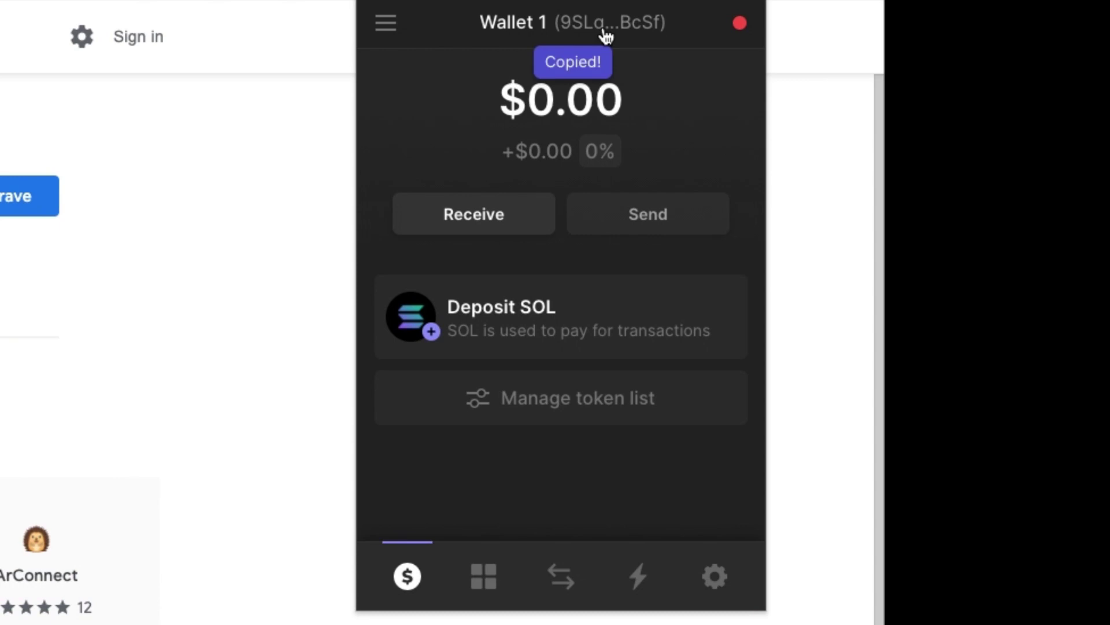
- Review the side menu's Add / Connect Wallet options, then close the menu and dismiss them
left_click(393, 24)
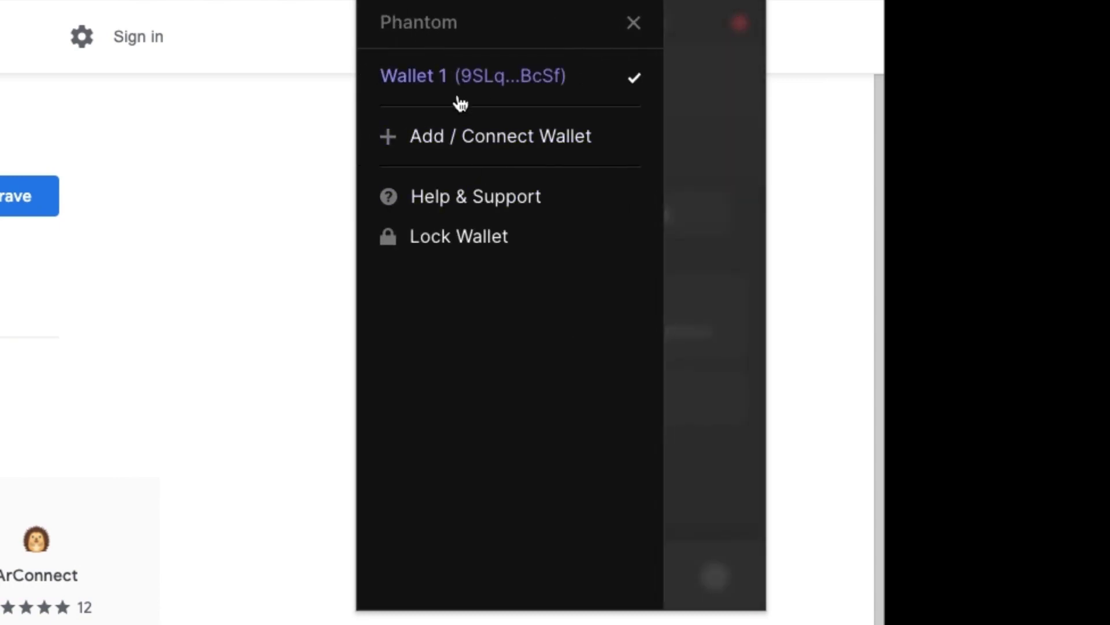
left_click(501, 144)
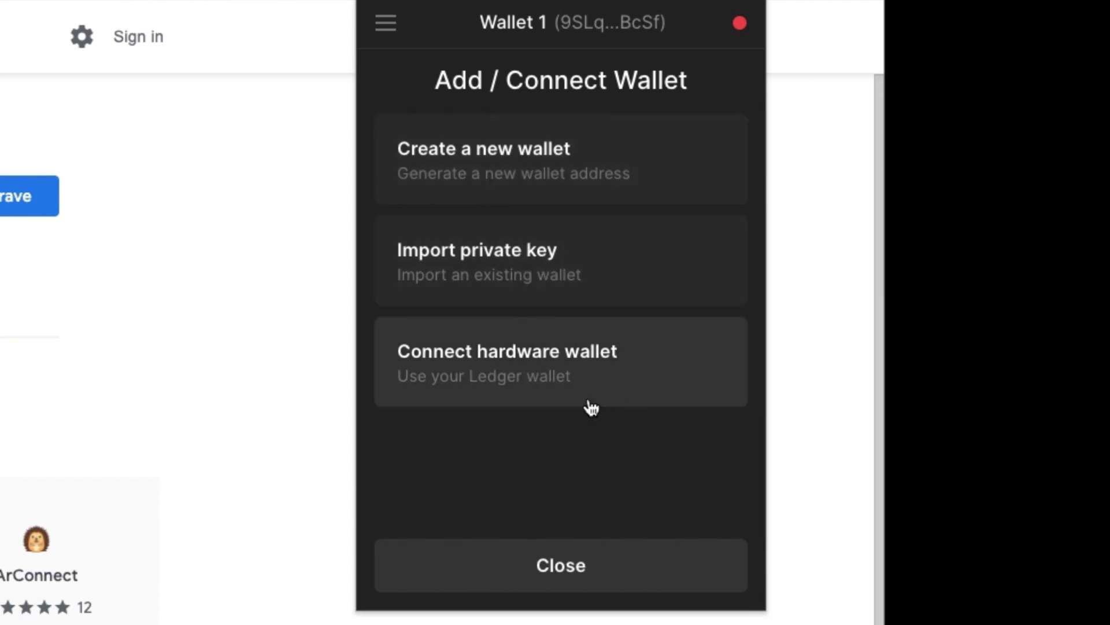
left_click(385, 31)
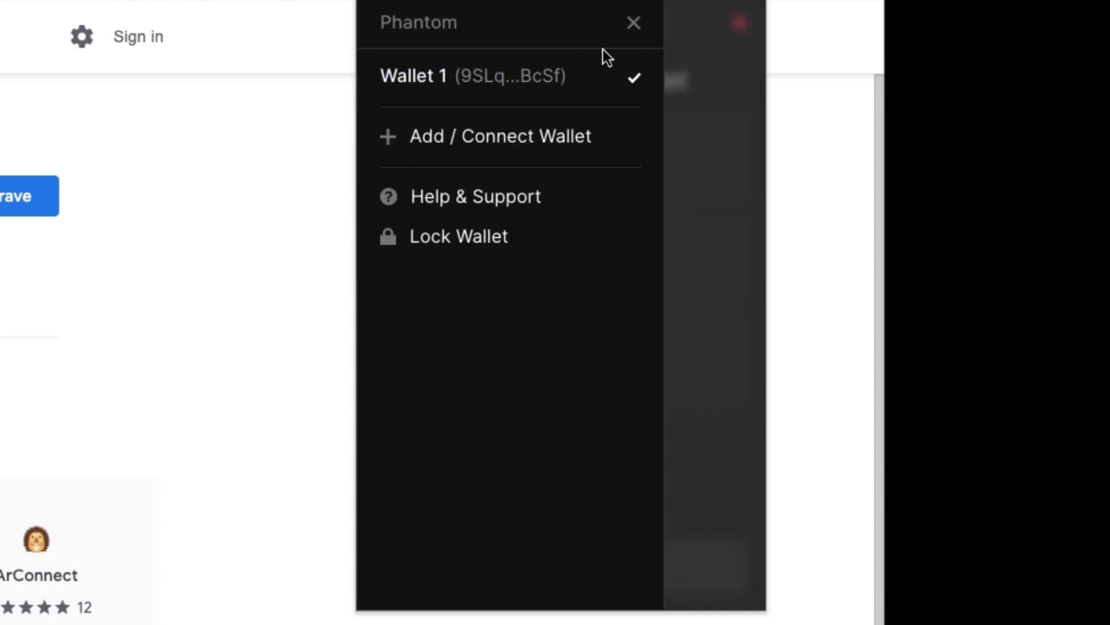
left_click(633, 24)
left_click(569, 581)
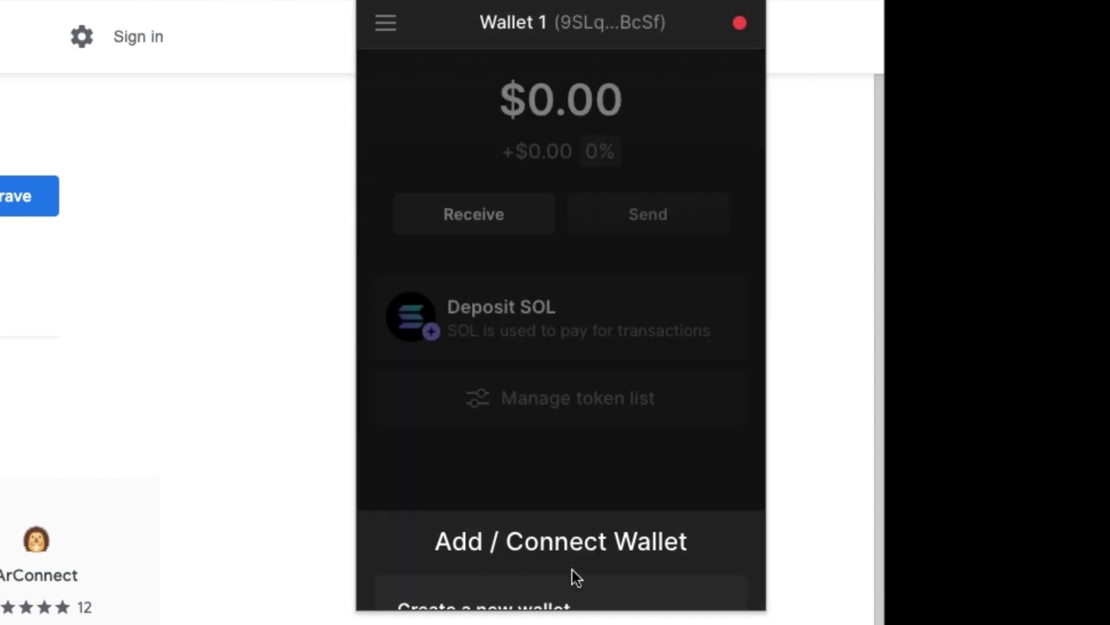
- Show the SOL deposit QR code via Send from wallet / exchange and copy the receiving address
left_click(490, 218)
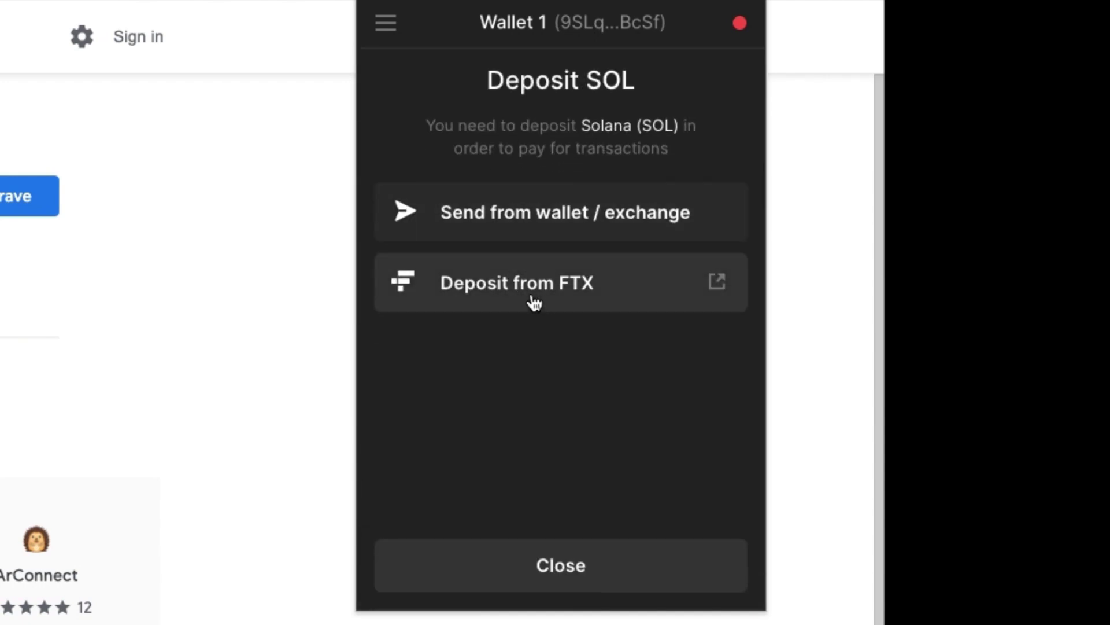
left_click(543, 232)
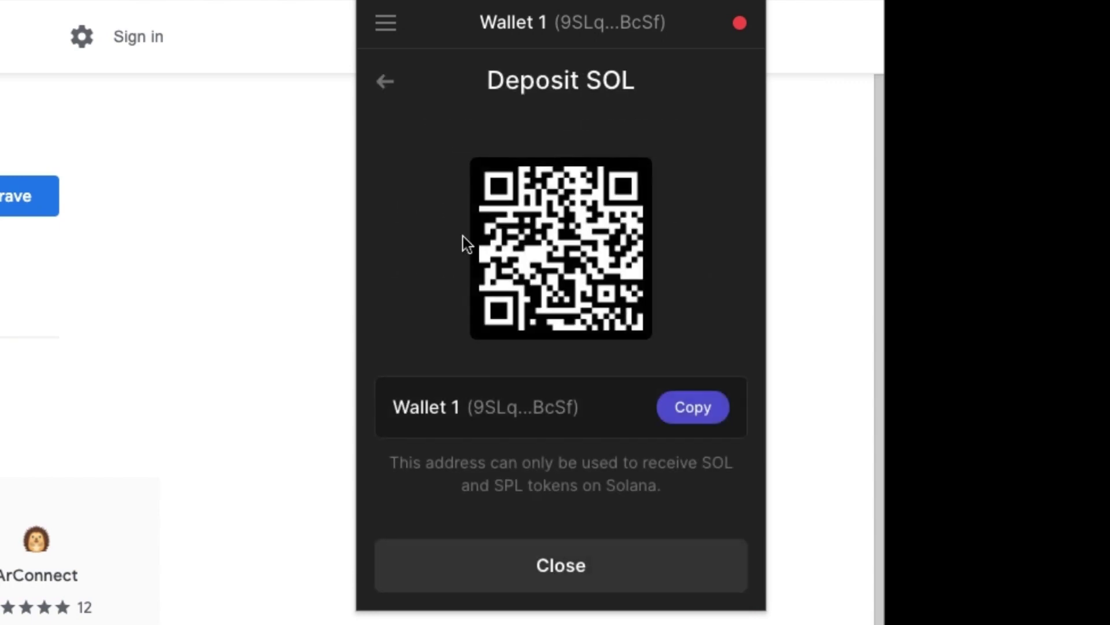
left_click(683, 414)
left_click(680, 416)
left_click(385, 82)
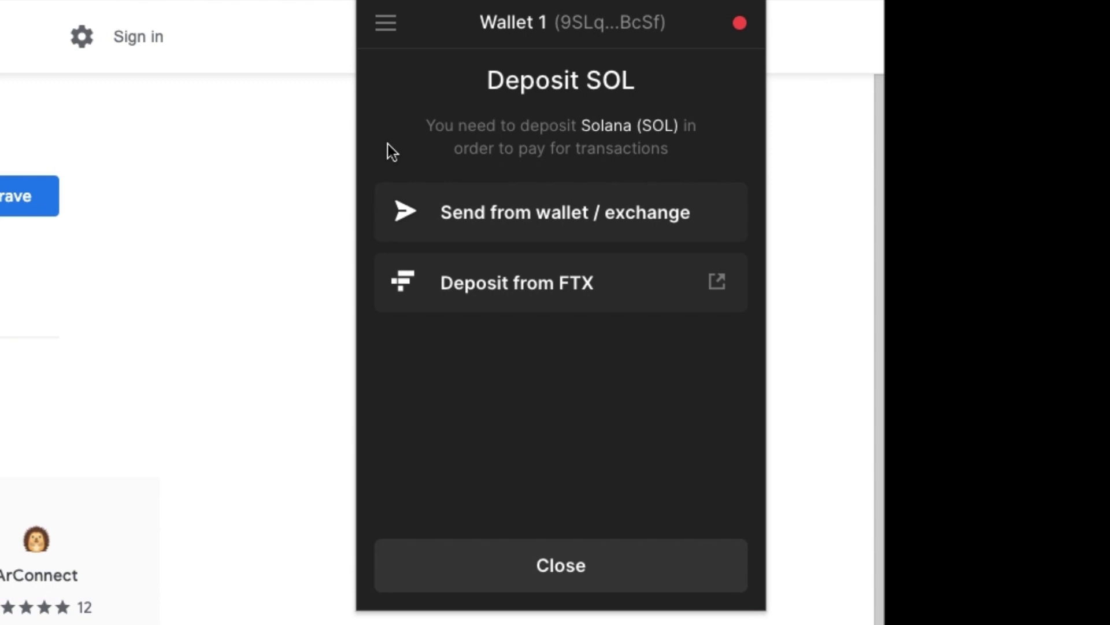
left_click(399, 23)
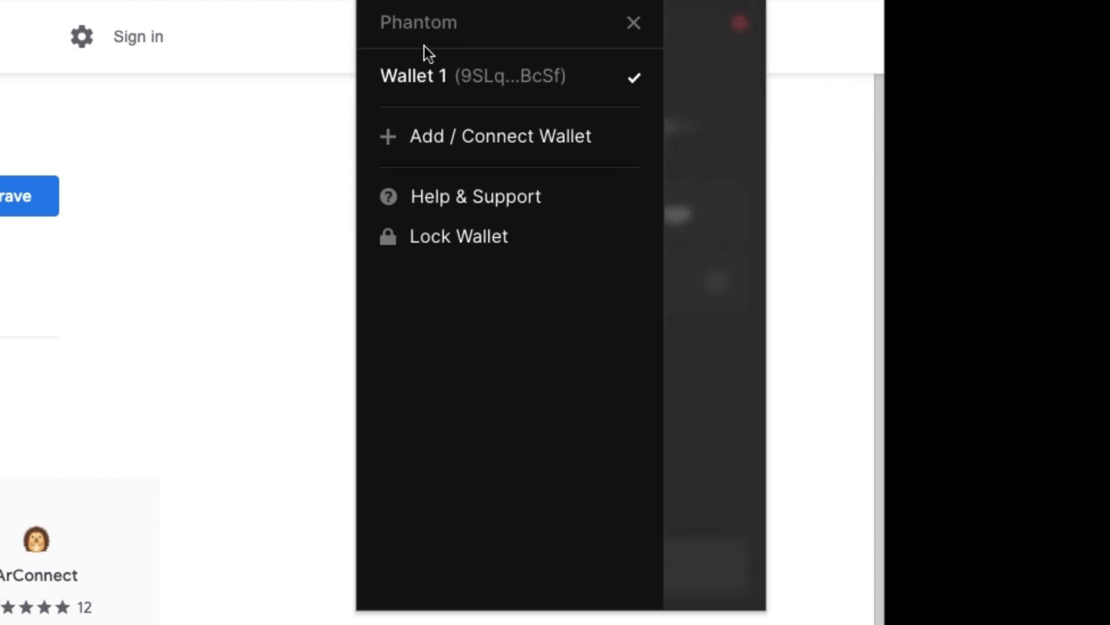
left_click(726, 172)
- Enable USD Coin in the token list after searching 'usd'
left_click(622, 587)
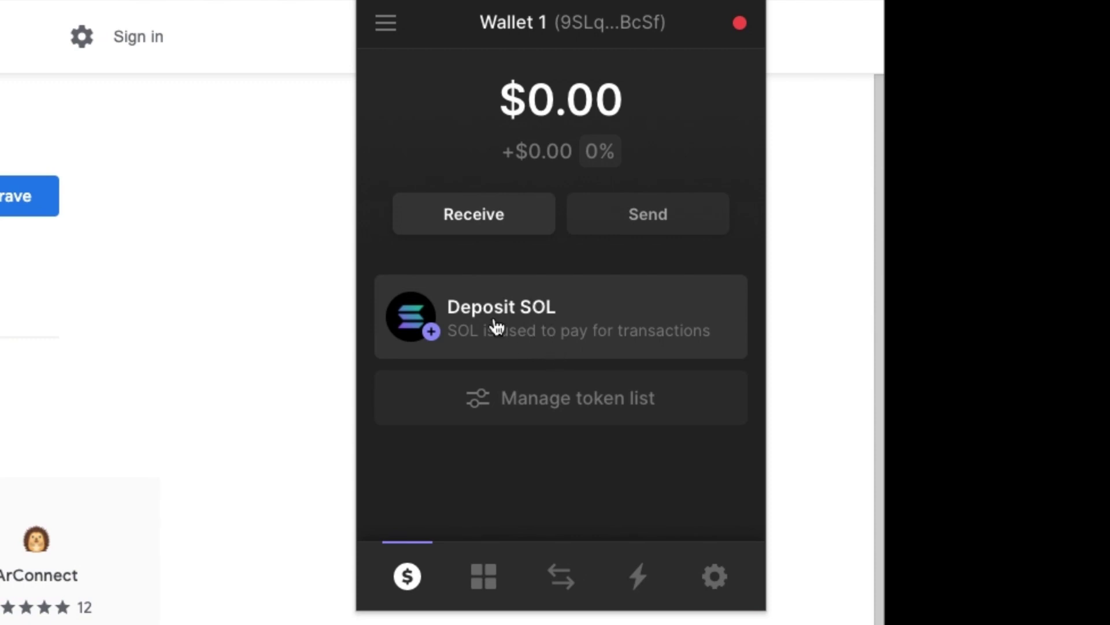
left_click(550, 413)
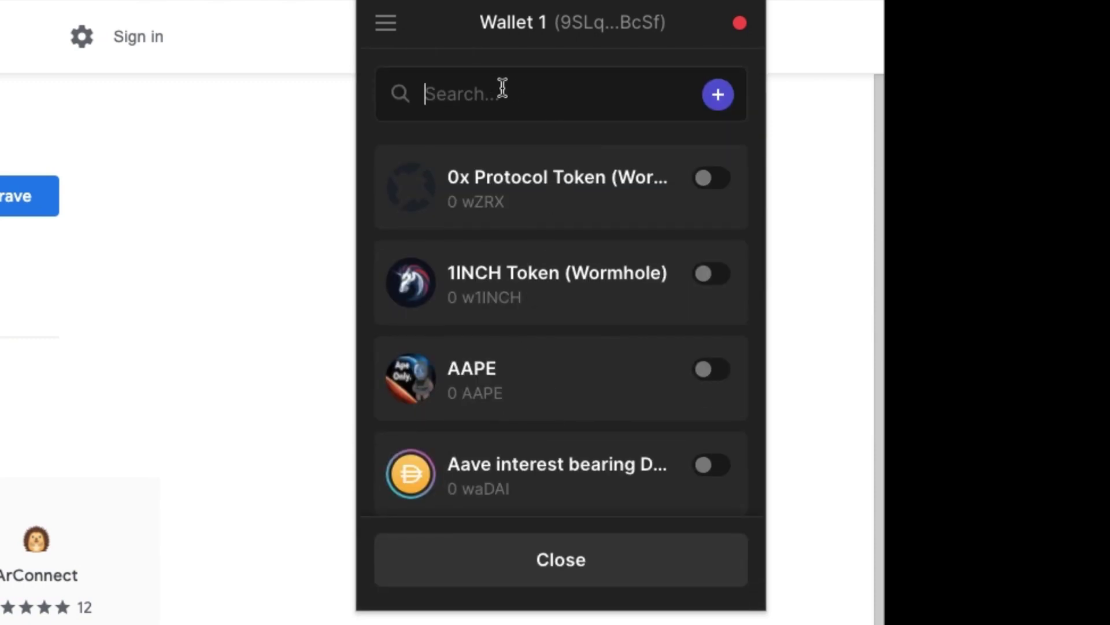
type("usd")
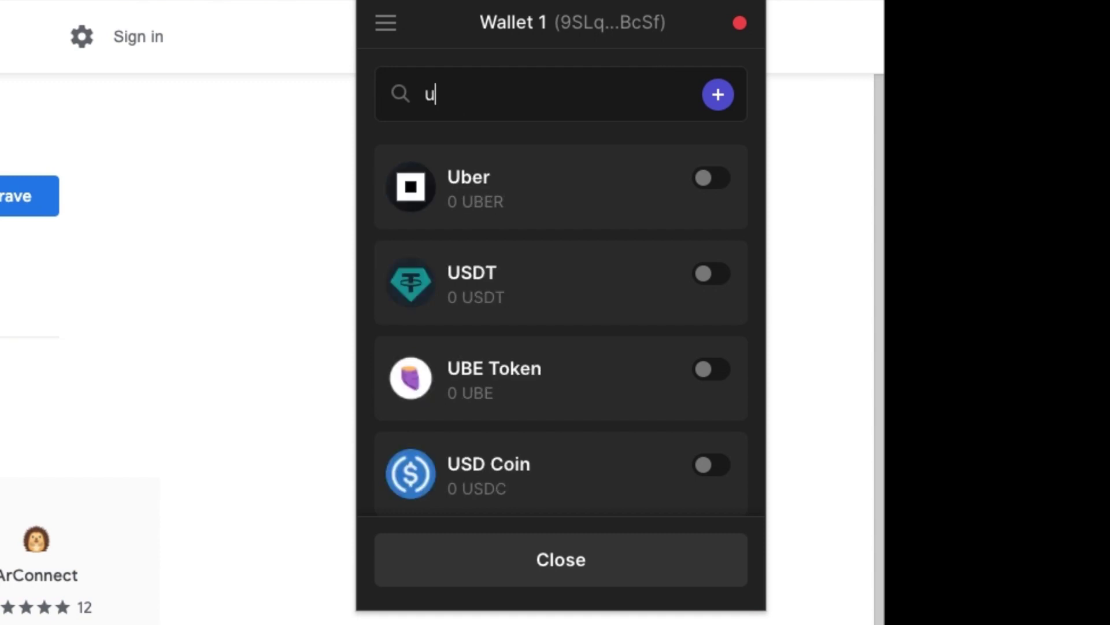
left_click(727, 280)
left_click(588, 572)
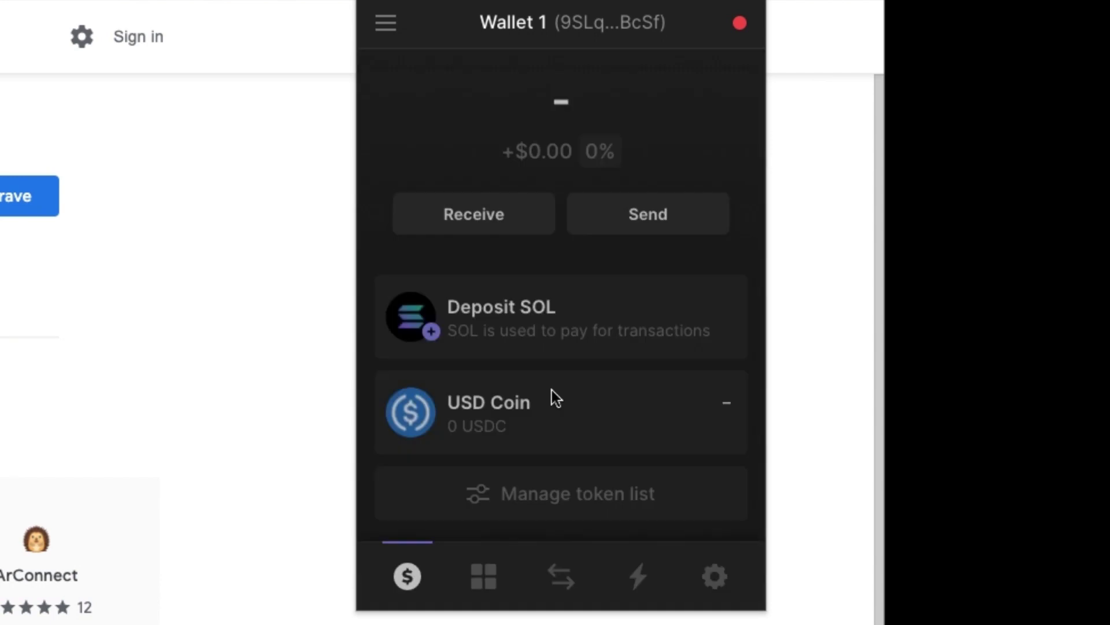
- Open USD Coin, show its USDC receiving address, then close the panel
left_click(549, 446)
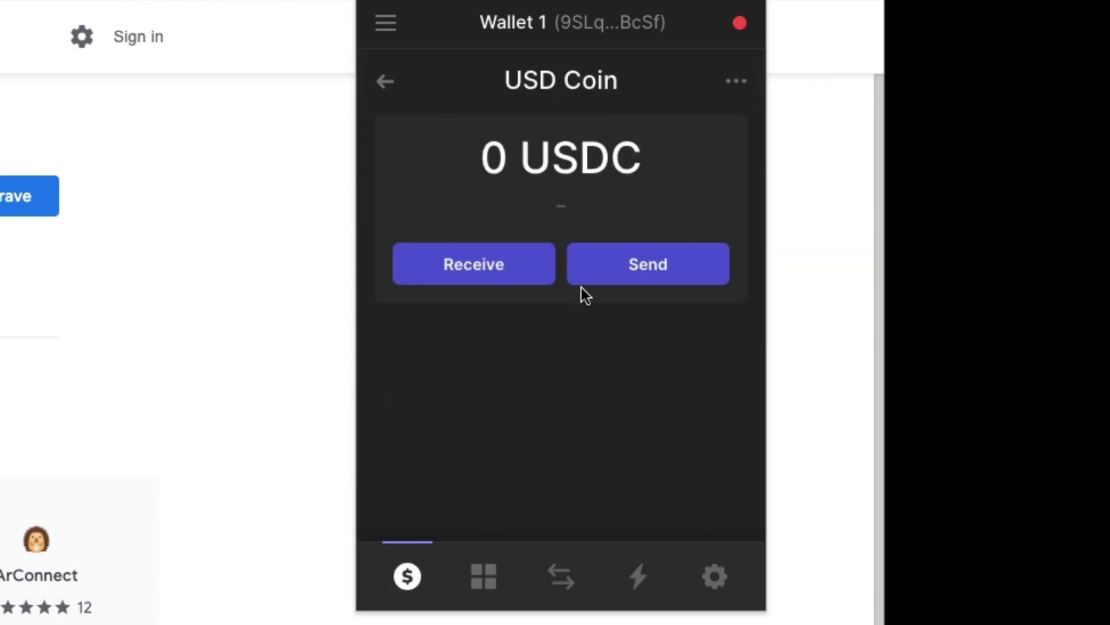
left_click(508, 262)
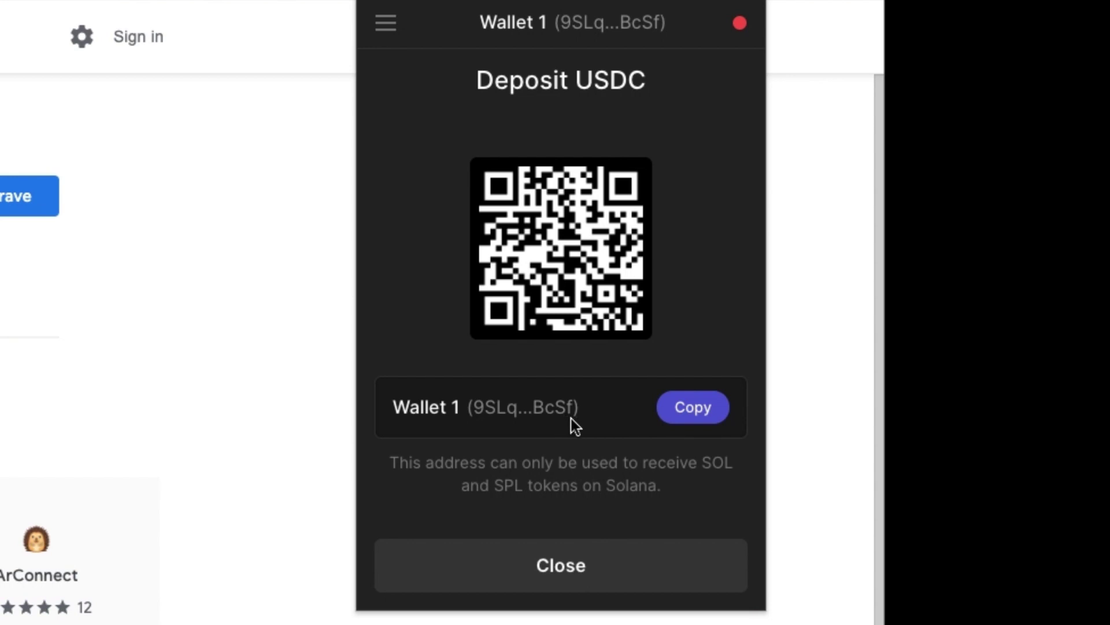
left_click(602, 565)
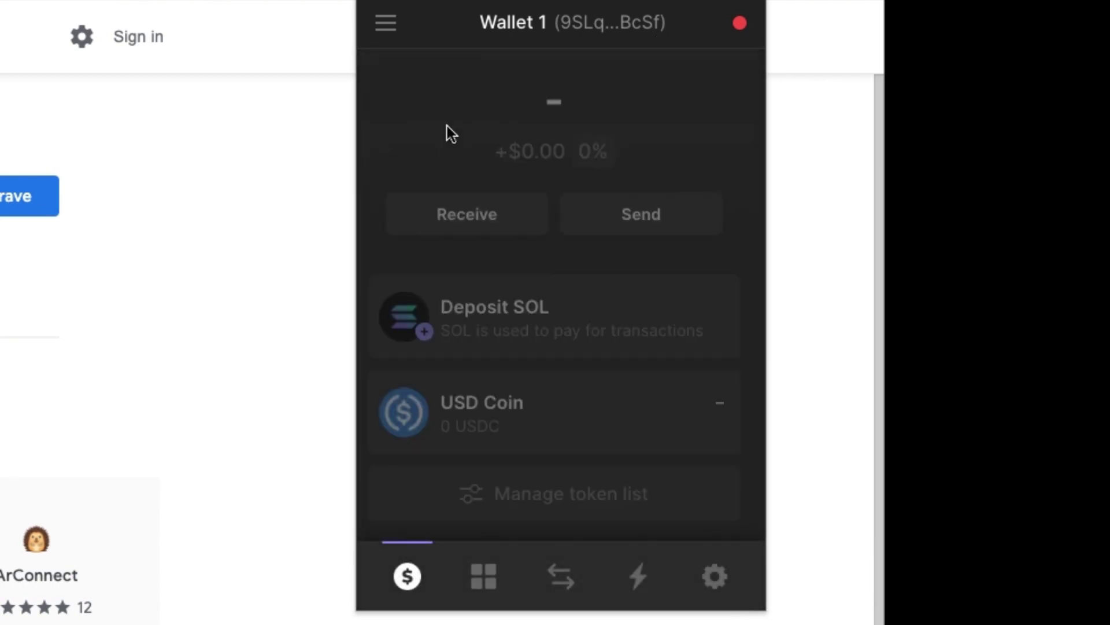
- Check the SOL address under Send from wallet / exchange, then return to Wallet 1's home
left_click(566, 307)
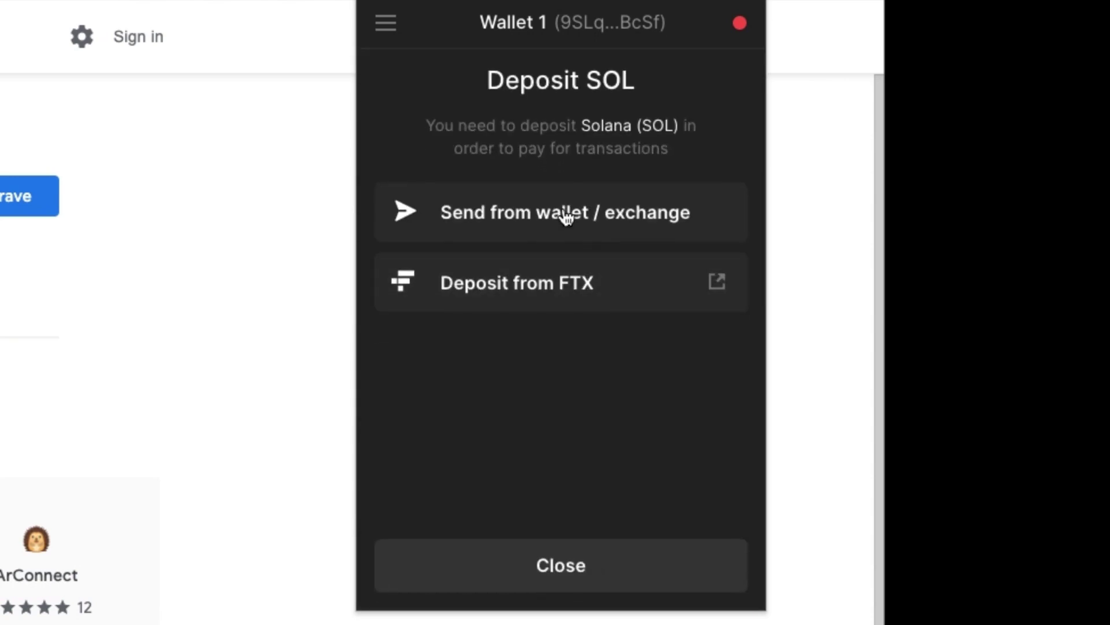
left_click(544, 211)
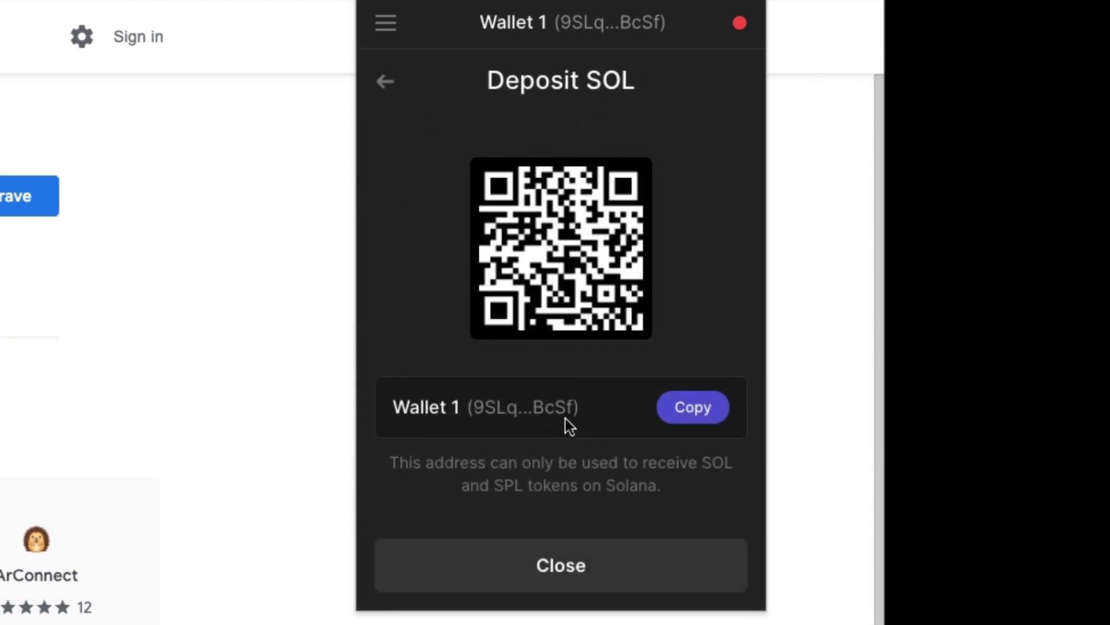
left_click(385, 82)
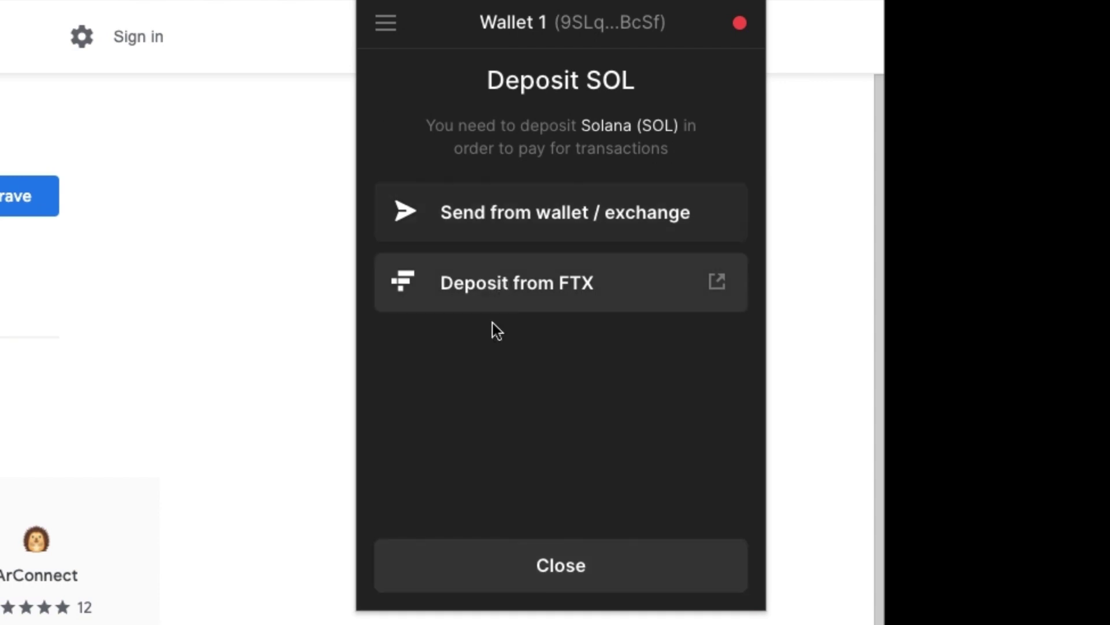
left_click(505, 564)
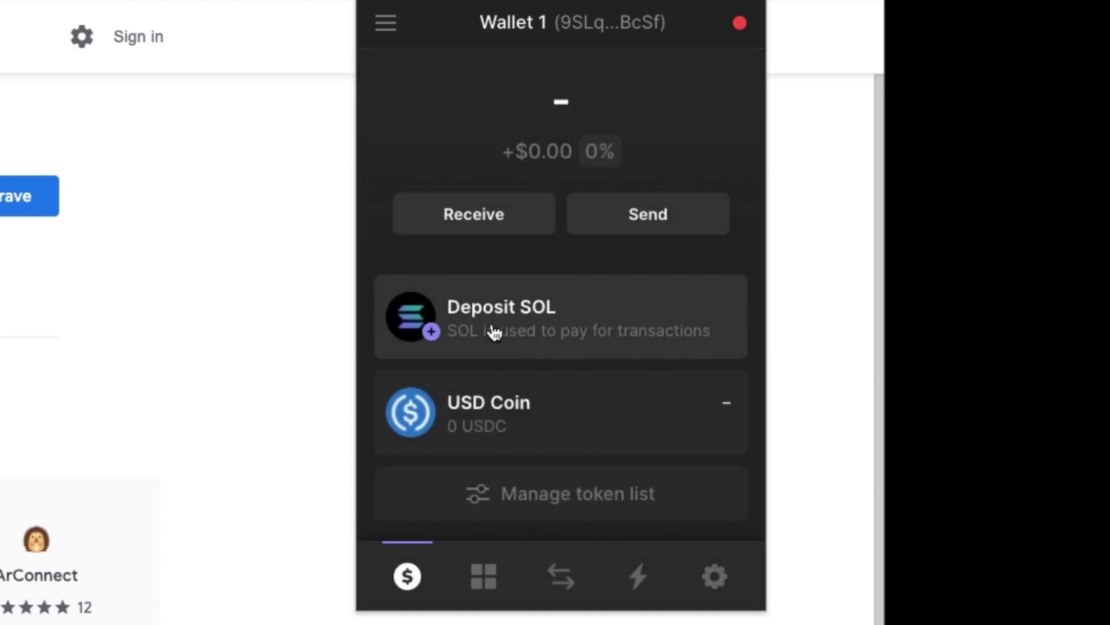
left_click(504, 417)
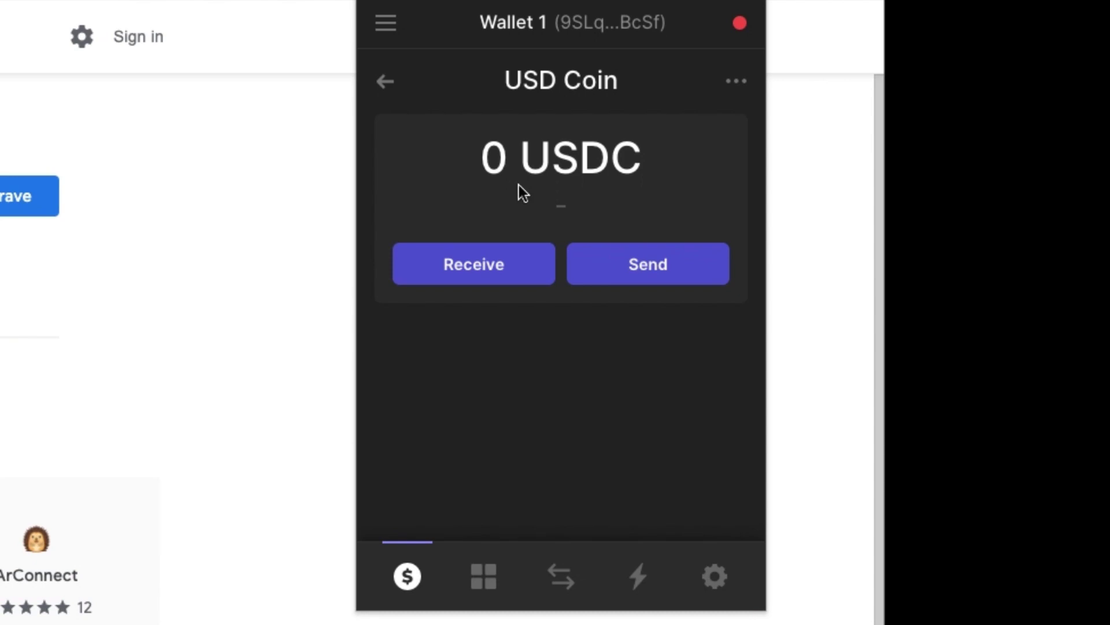
left_click(385, 81)
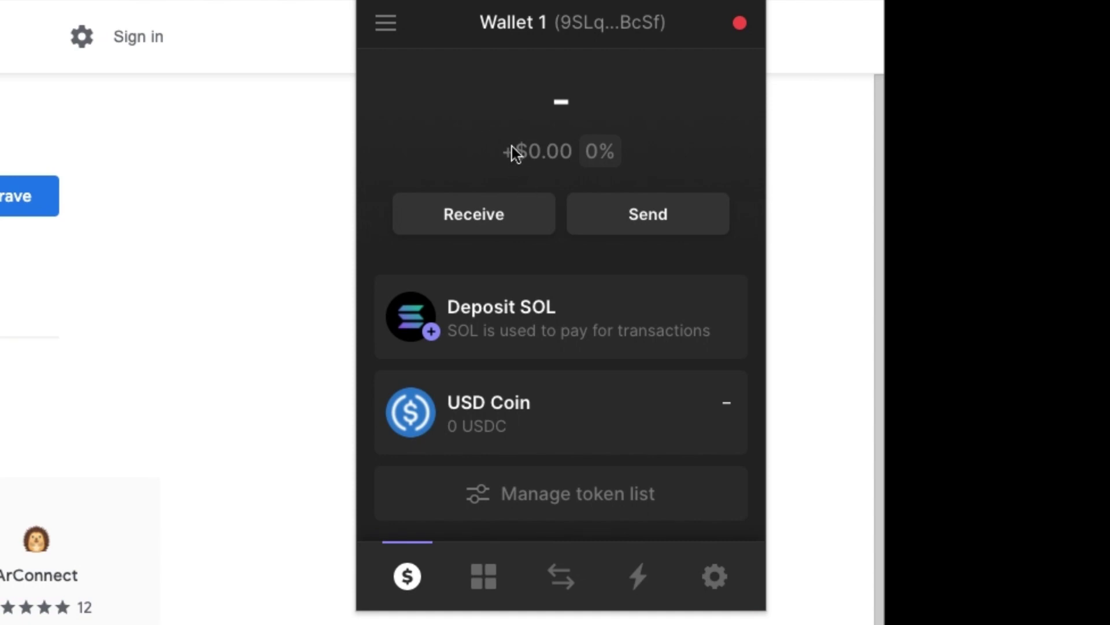
- Browse Collectibles, enter 1 SOL for a USDT swap quote, then view the empty Recent Activity
left_click(484, 580)
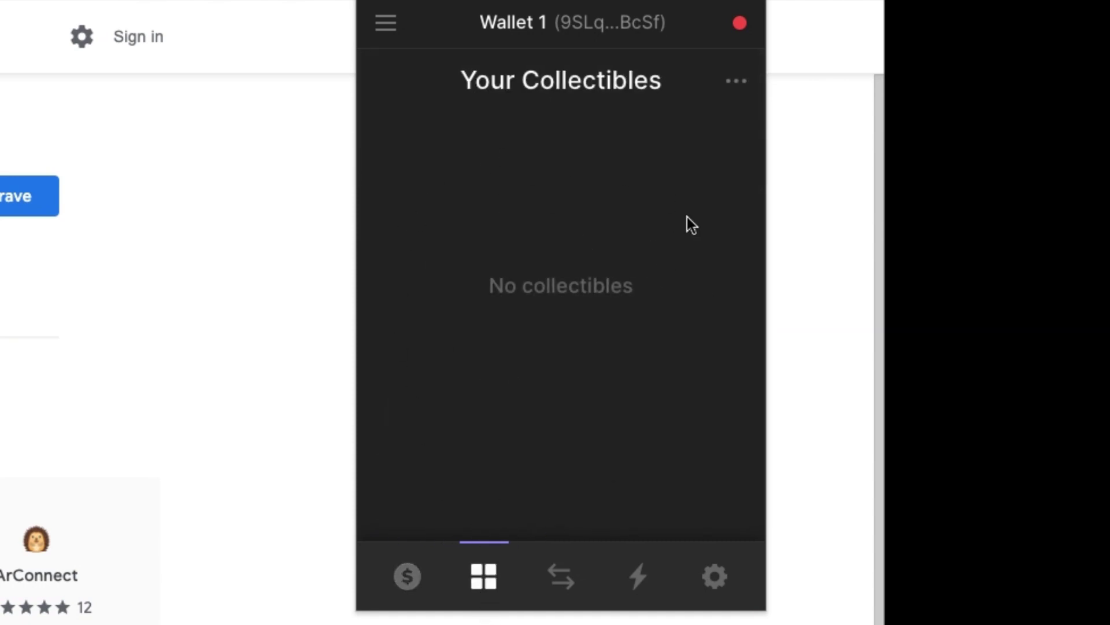
left_click(562, 575)
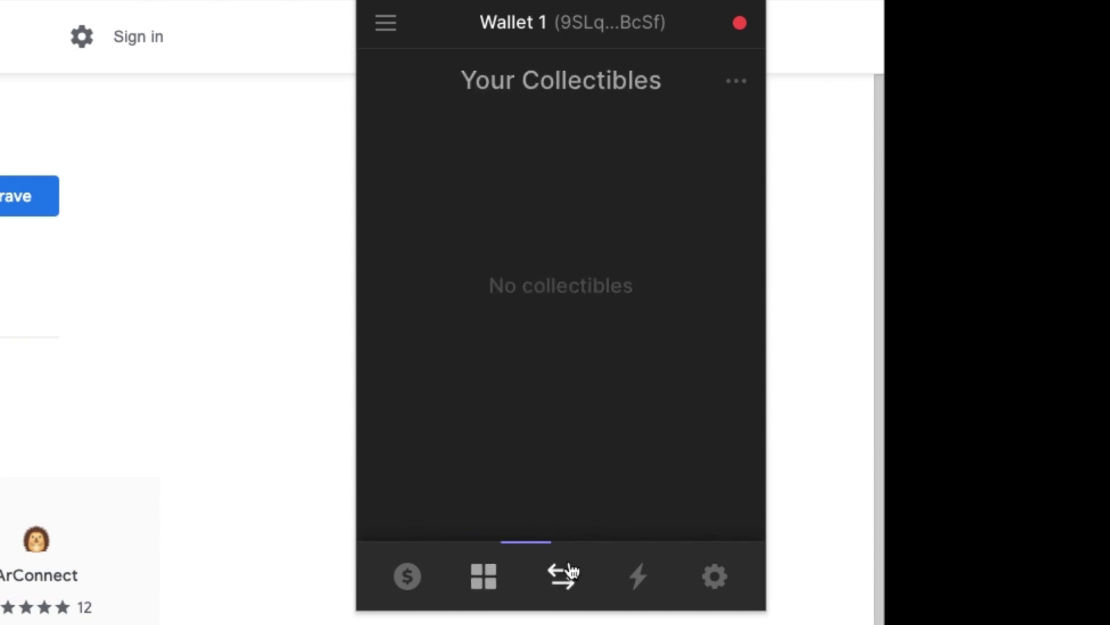
left_click(540, 164)
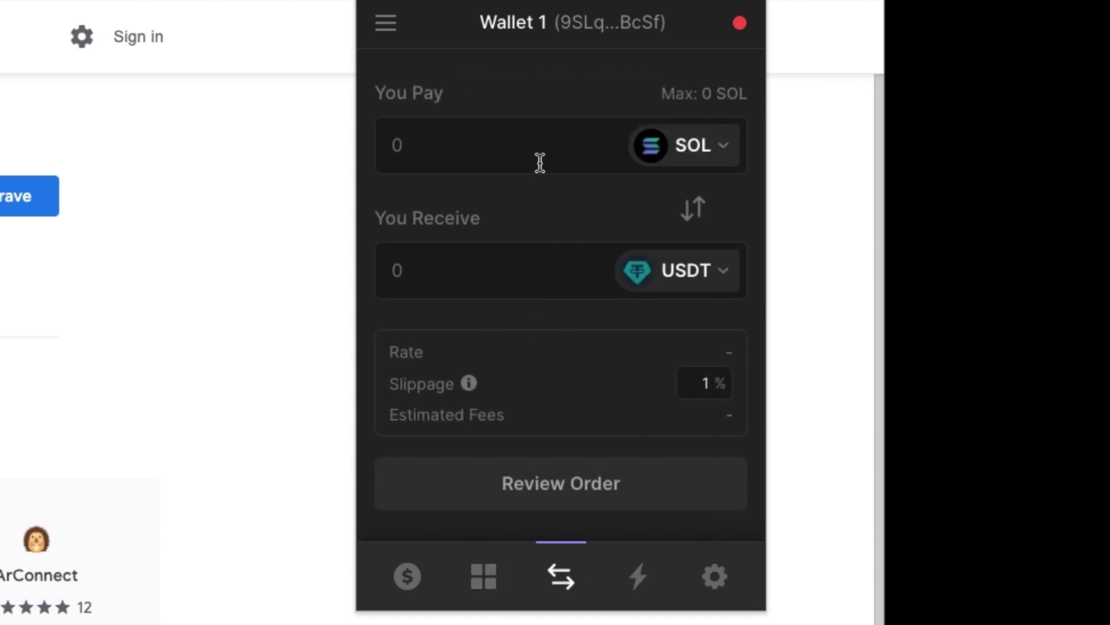
type("1")
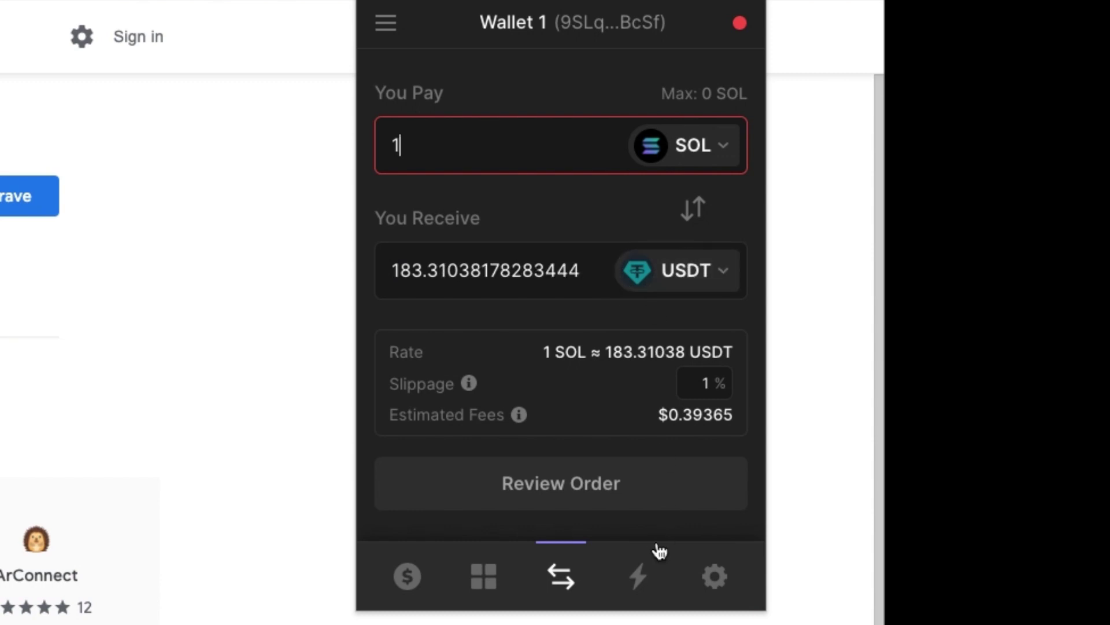
left_click(638, 575)
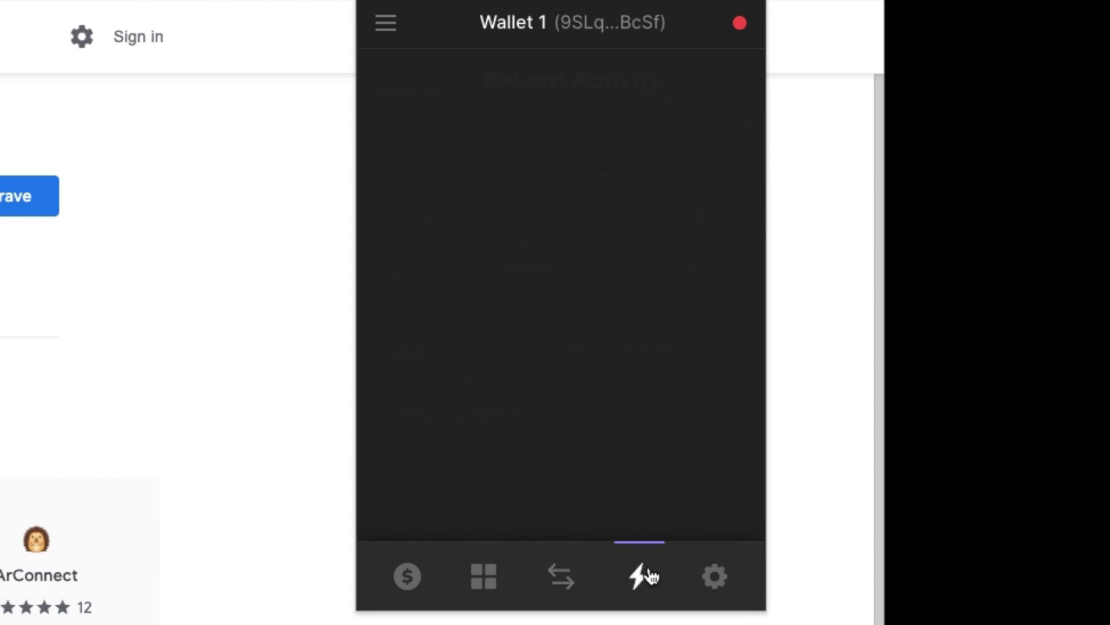
- Open the wallet settings and check that Trusted Apps lists no apps
left_click(706, 583)
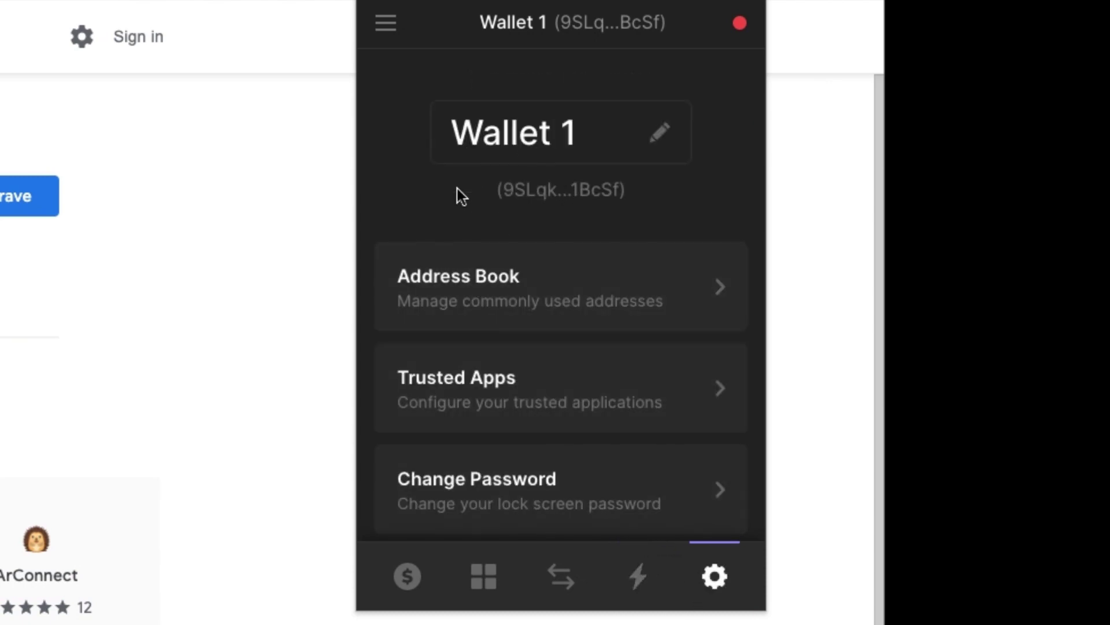
scroll(492, 277, "down", 4)
scroll(474, 232, "up", 4)
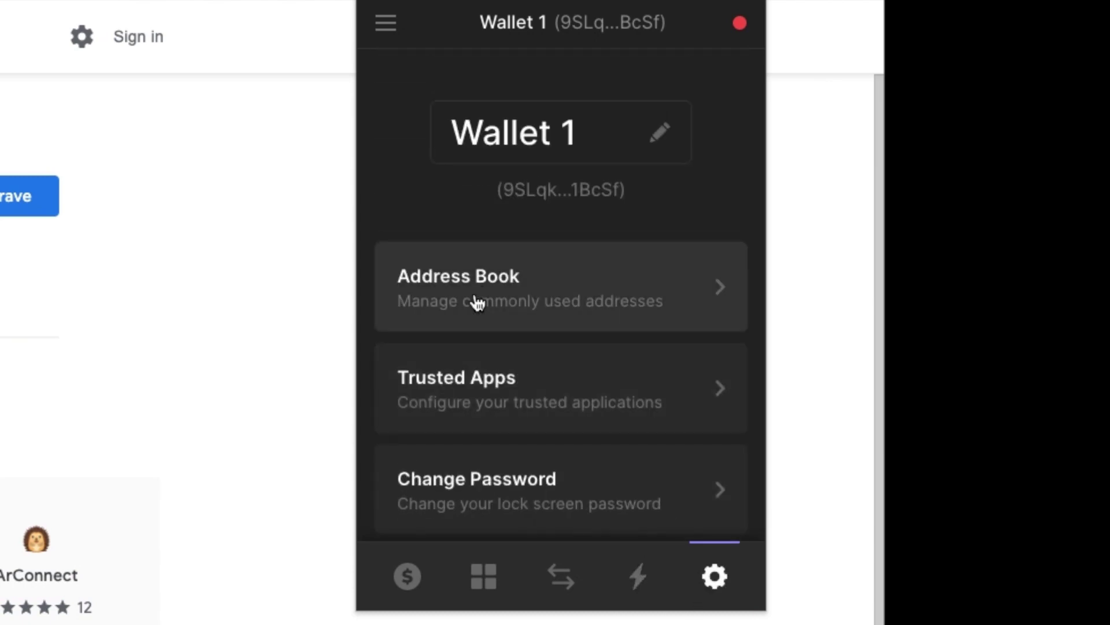
scroll(514, 316, "down", 1)
scroll(513, 376, "up", 1)
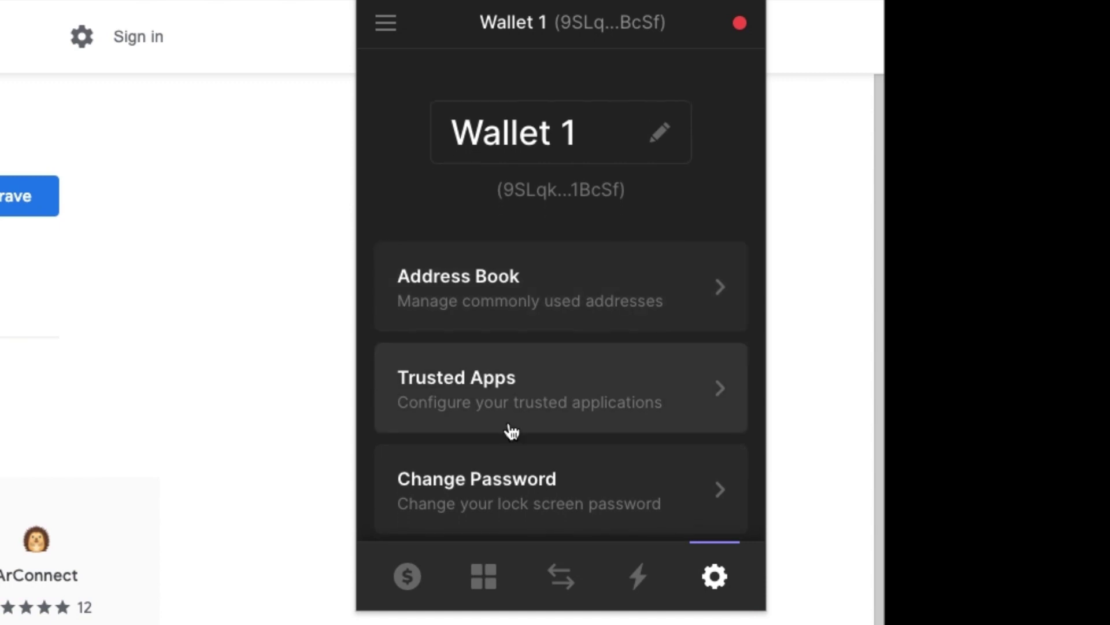
scroll(512, 432, "down", 3)
left_click(493, 191)
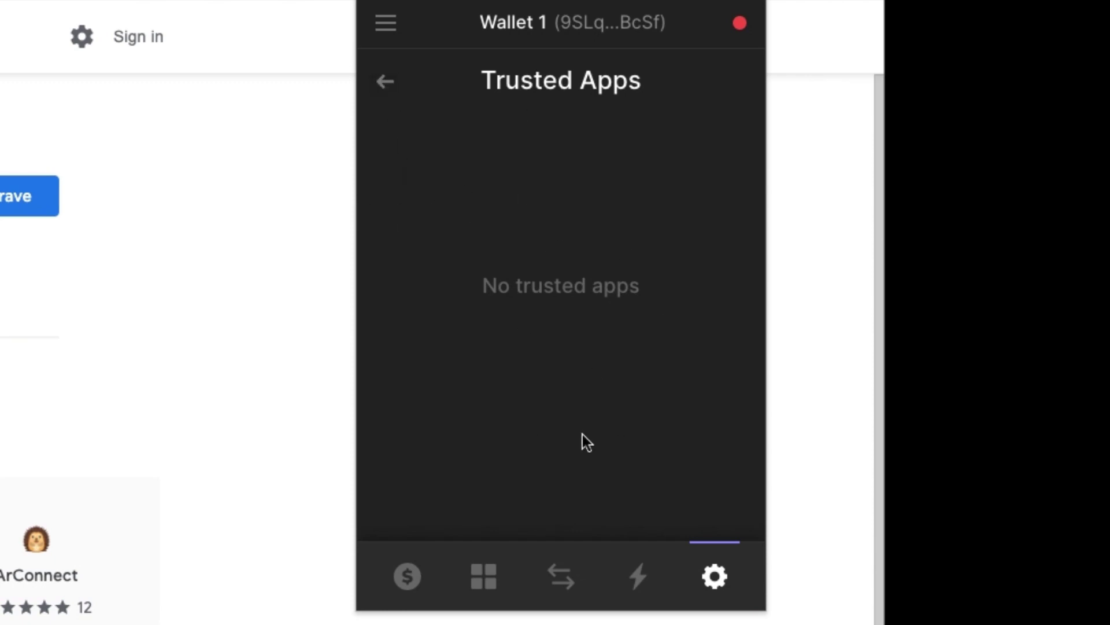
left_click(387, 85)
- Review the Export Private Key and Reset Secret Recovery Phrase options, then return to Wallet 1's home screen
scroll(538, 297, "down", 3)
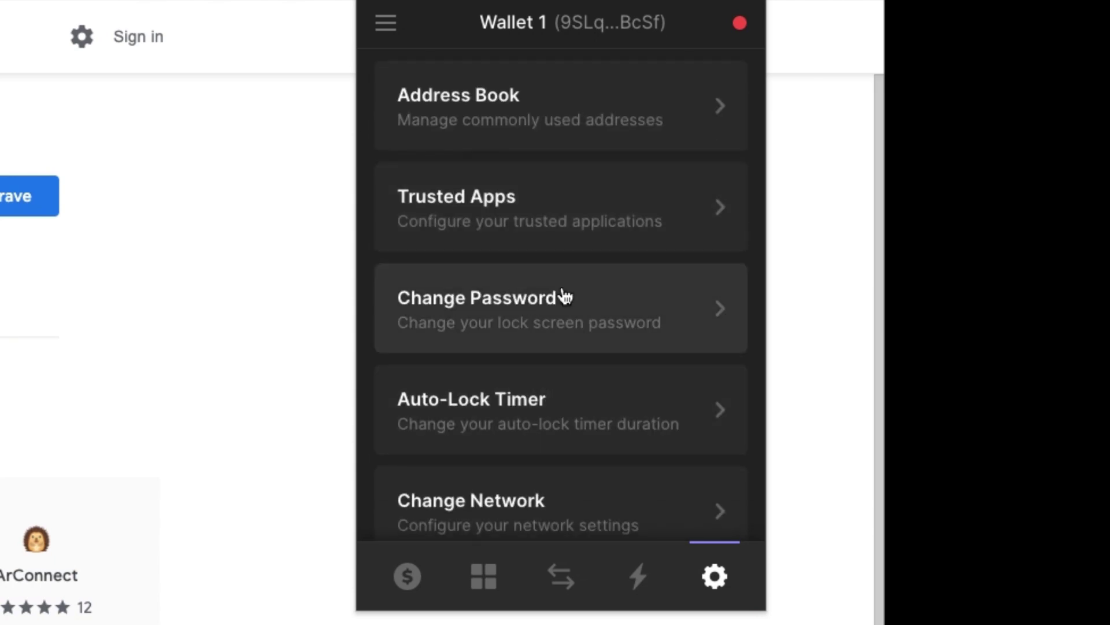
scroll(565, 295, "down", 3)
scroll(561, 342, "down", 2)
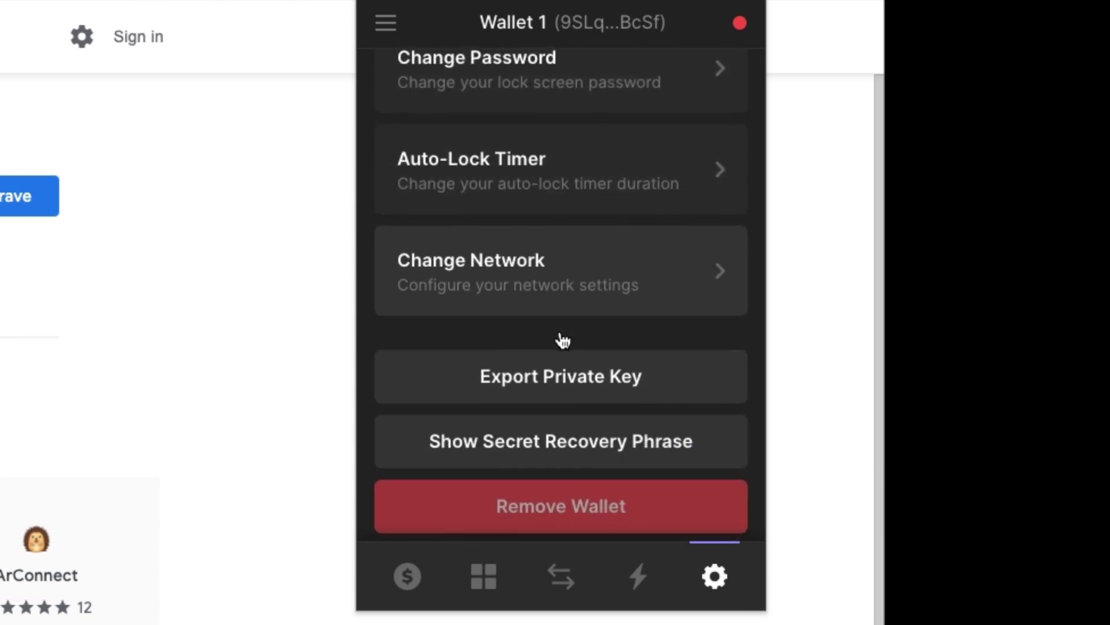
scroll(585, 312, "down", 2)
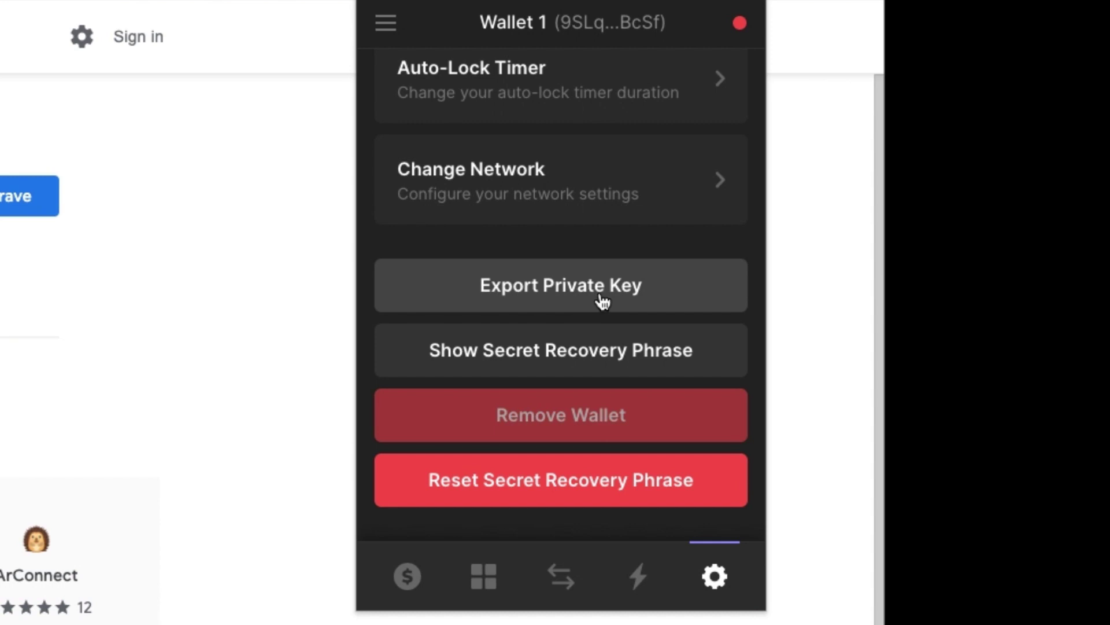
left_click(421, 593)
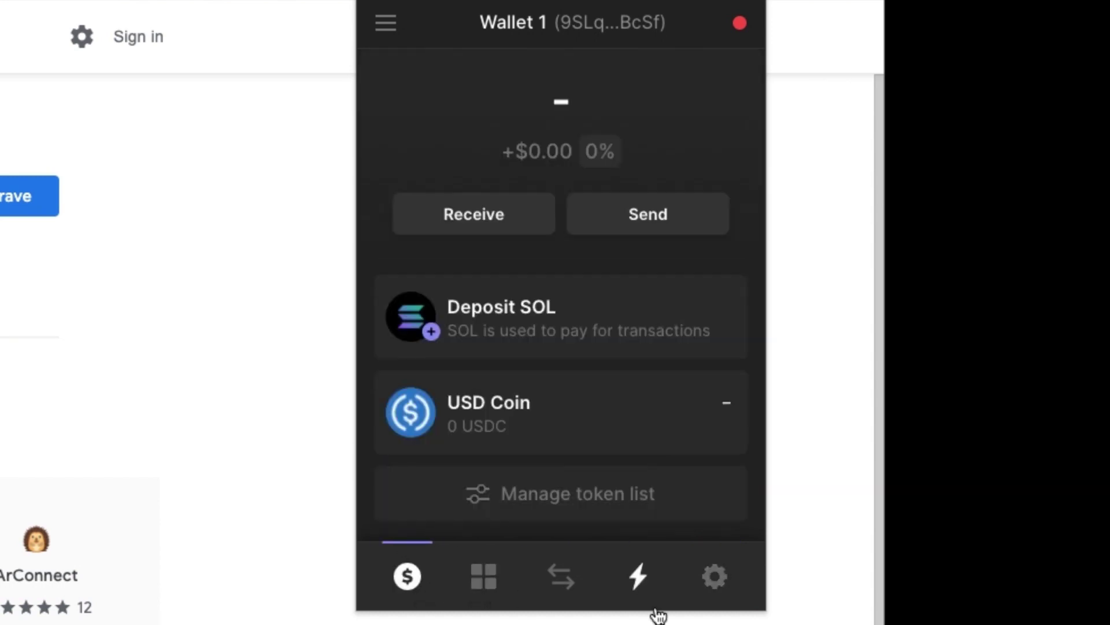